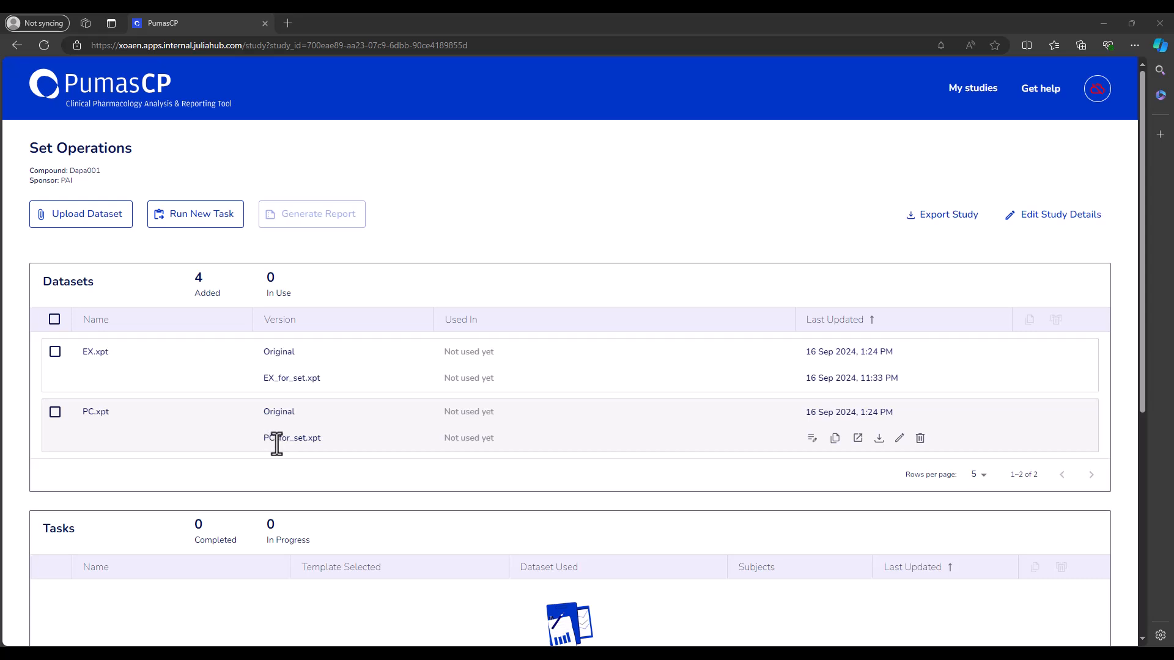
Step: Examine the ADTM column and its Derive transformation in PC_for_set.xpt and EX_for_set.xpt, closing both without saving
click(900, 437)
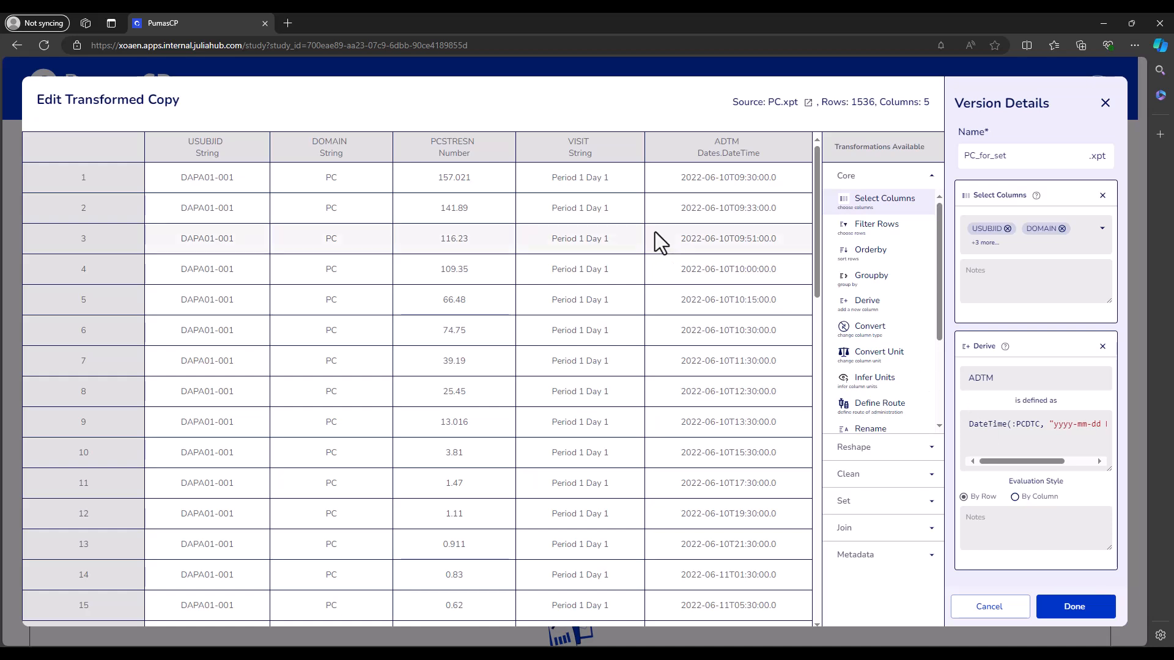
drag(694, 154, 785, 165)
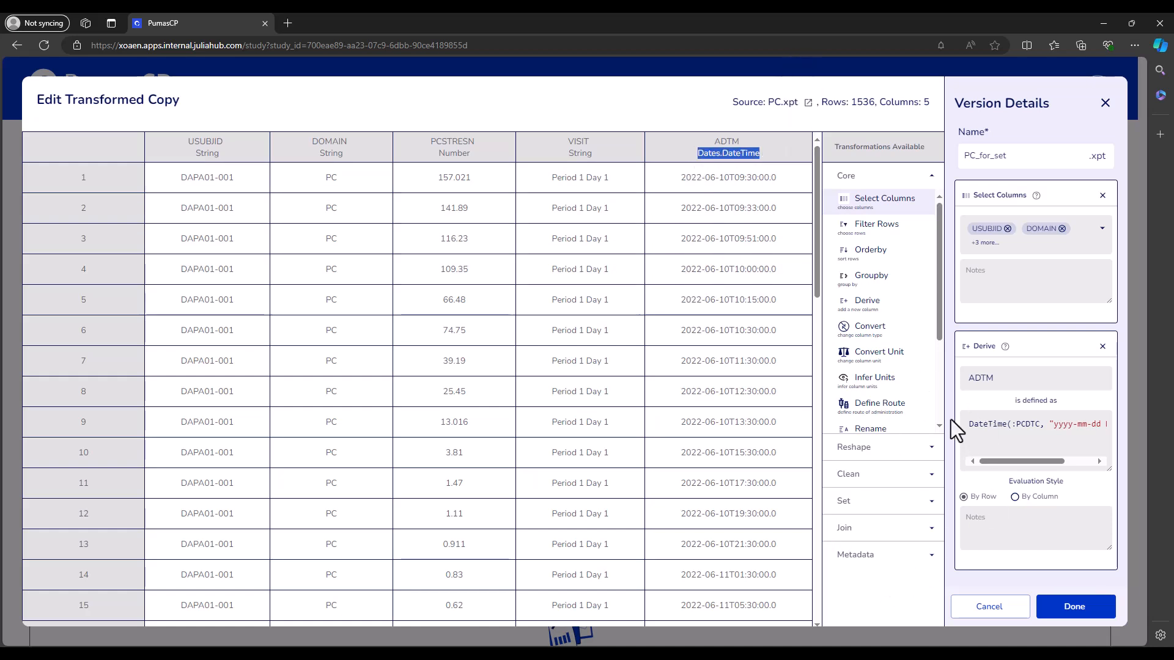
click(980, 453)
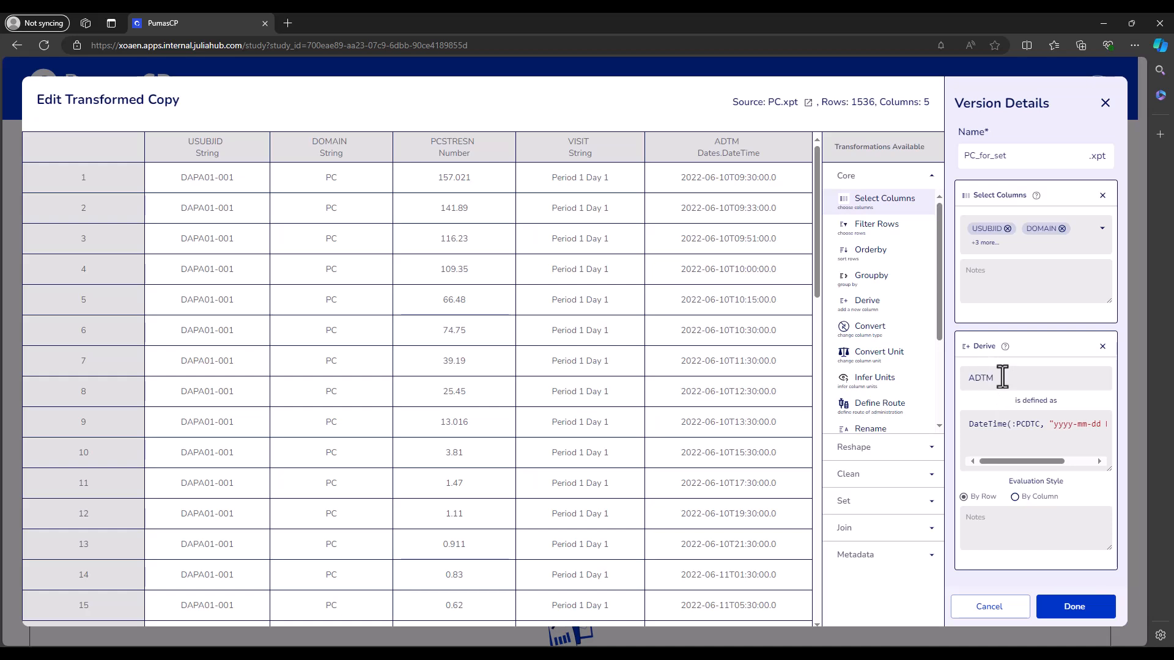
mouse_move(987, 463)
mouse_down()
mouse_move(1018, 461)
mouse_move(962, 463)
mouse_move(995, 463)
mouse_up()
click(987, 607)
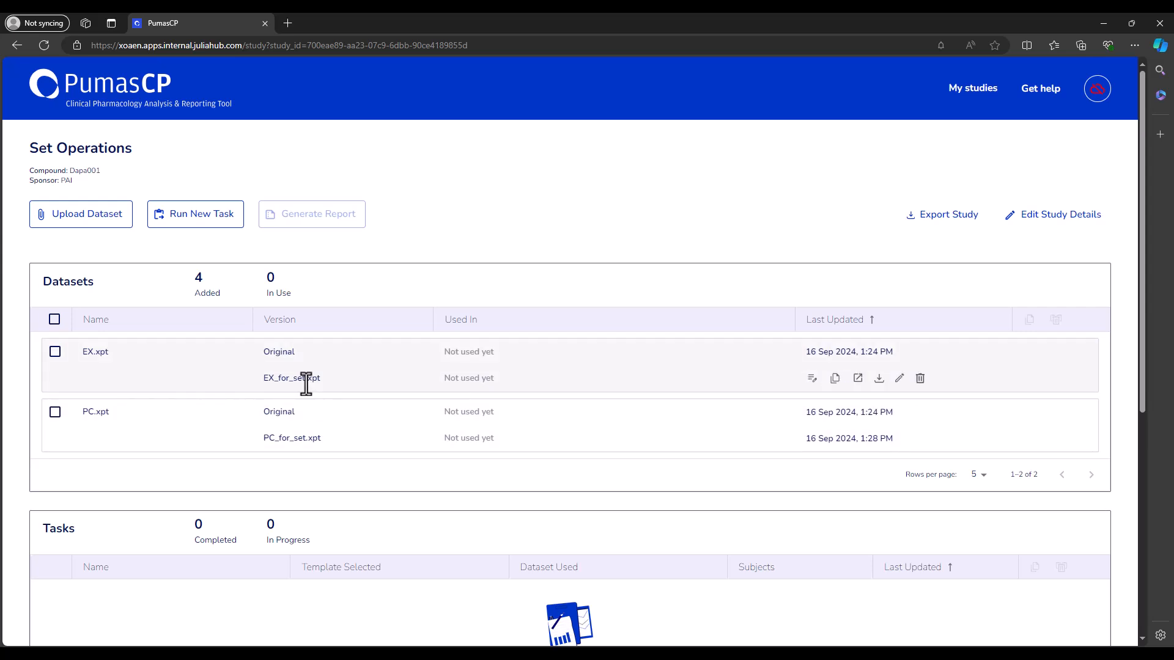
click(898, 379)
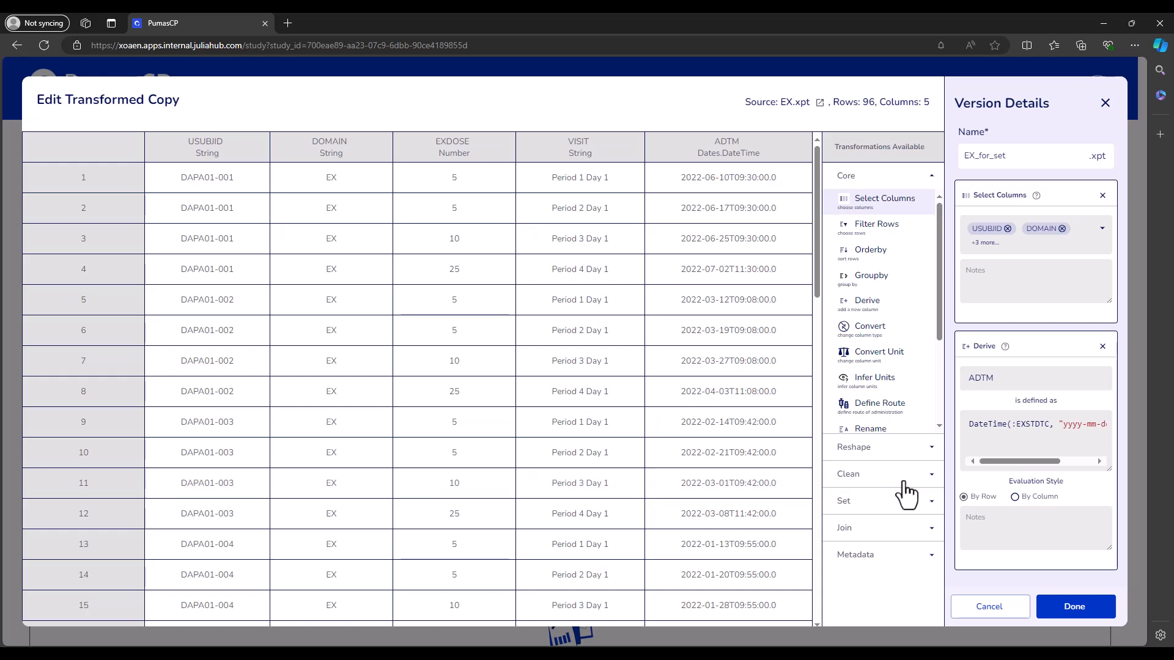
click(1007, 609)
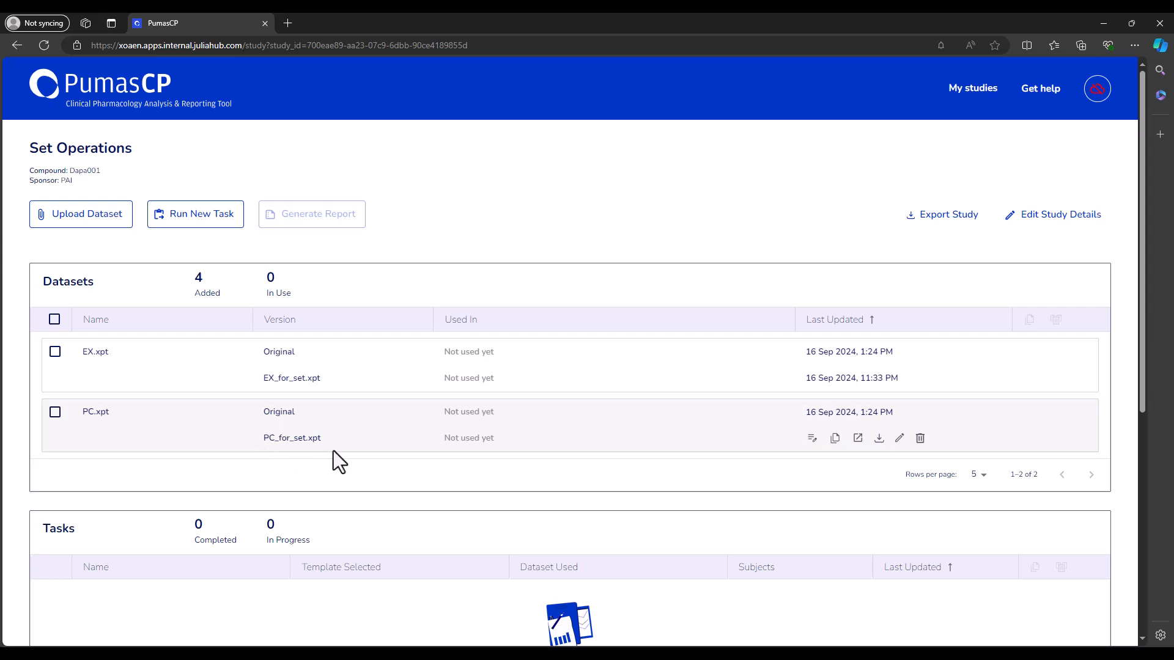
Step: Append EX_for_set.xpt to the transformed copy PC_for_set.xpt with a Concat transformation
click(899, 440)
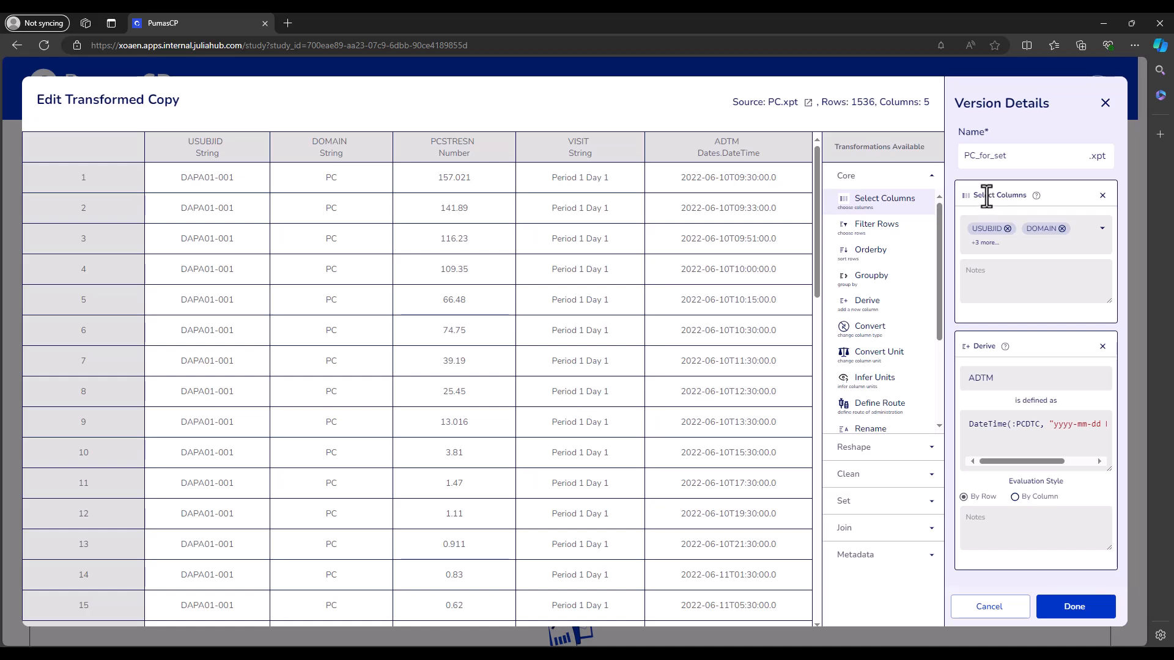
click(868, 178)
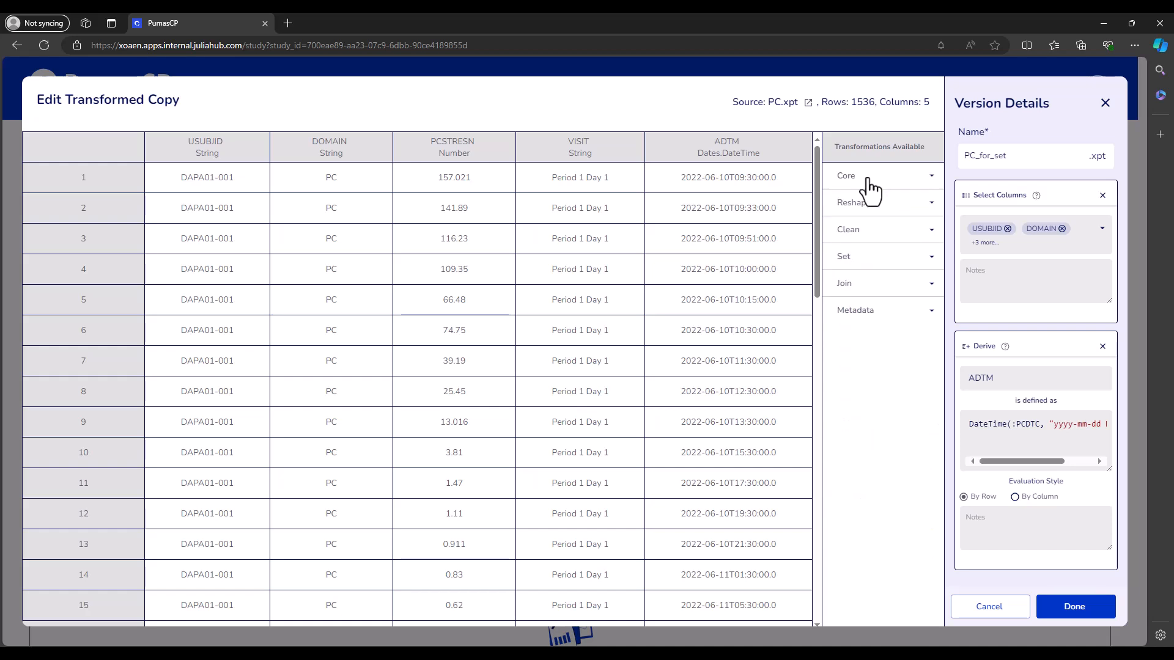
click(851, 264)
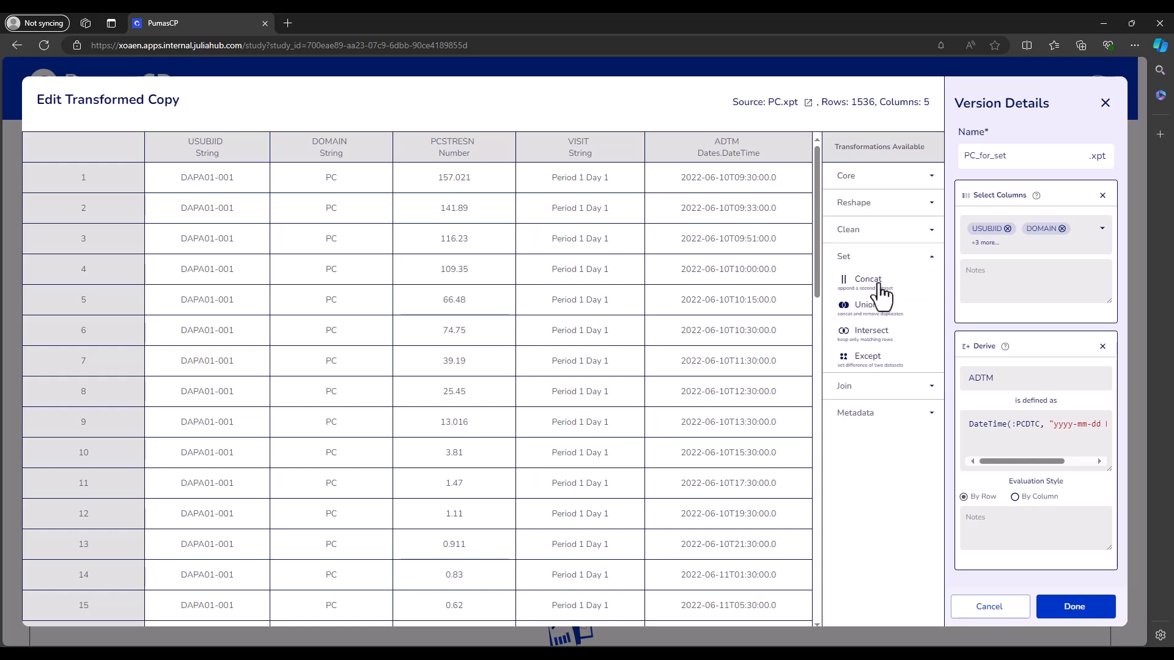
click(881, 294)
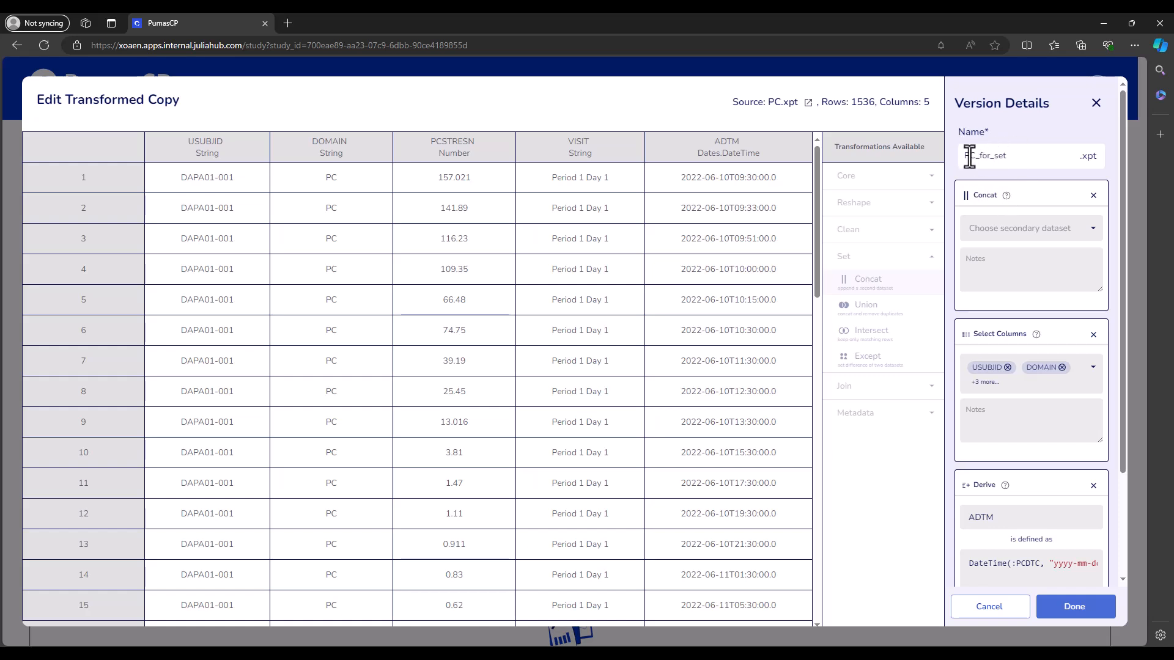
drag(850, 102, 876, 103)
click(618, 118)
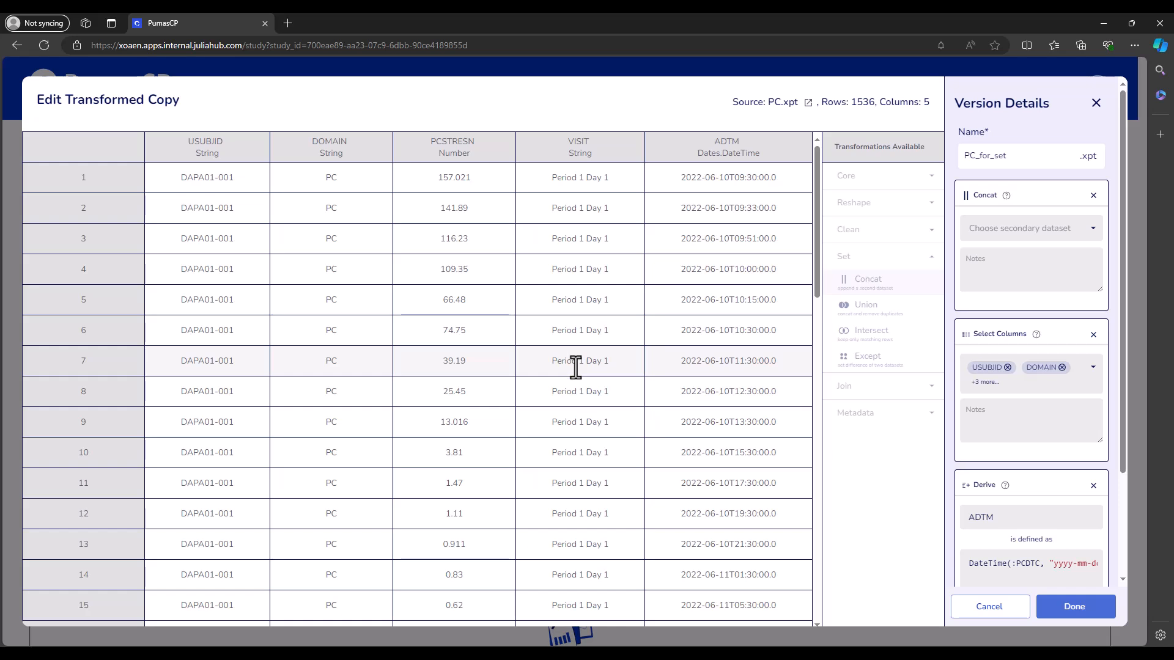
click(985, 242)
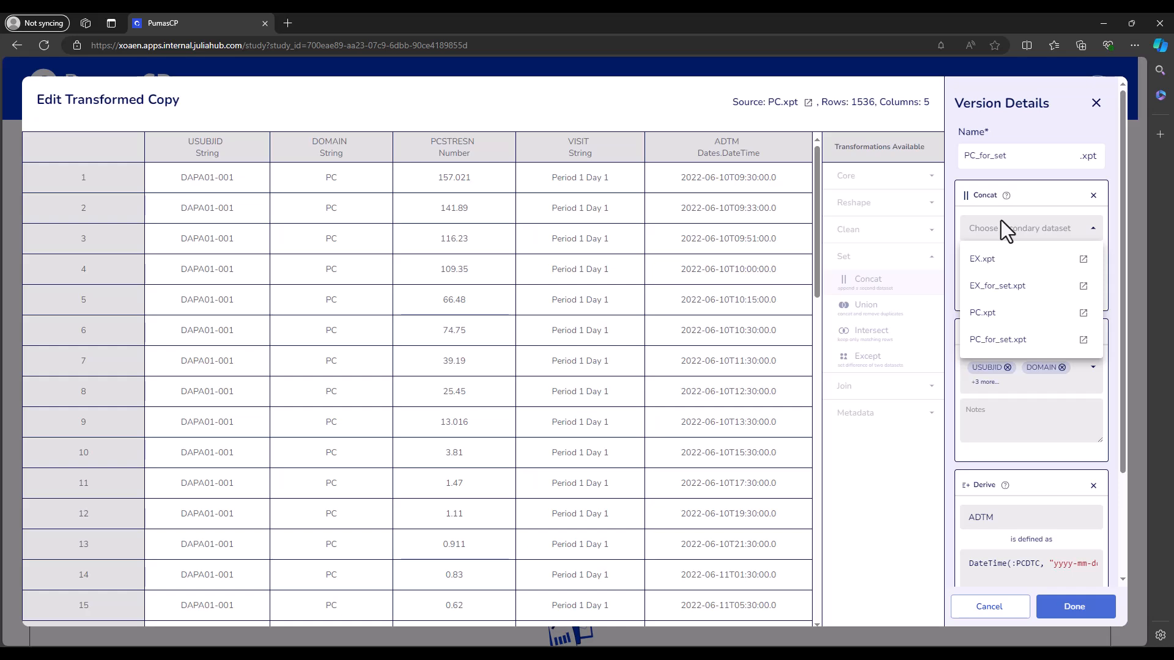
click(1017, 293)
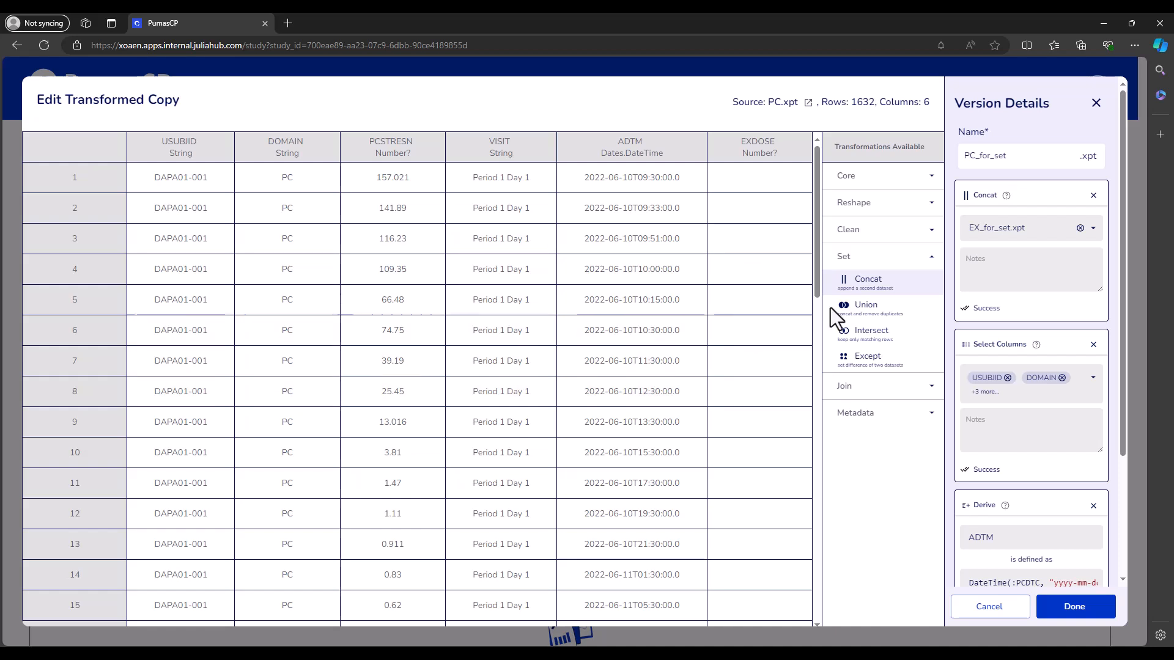
Step: Sort the concatenated rows in ascending order by USUBJID and ADTM with an Orderby transformation
click(883, 182)
click(879, 252)
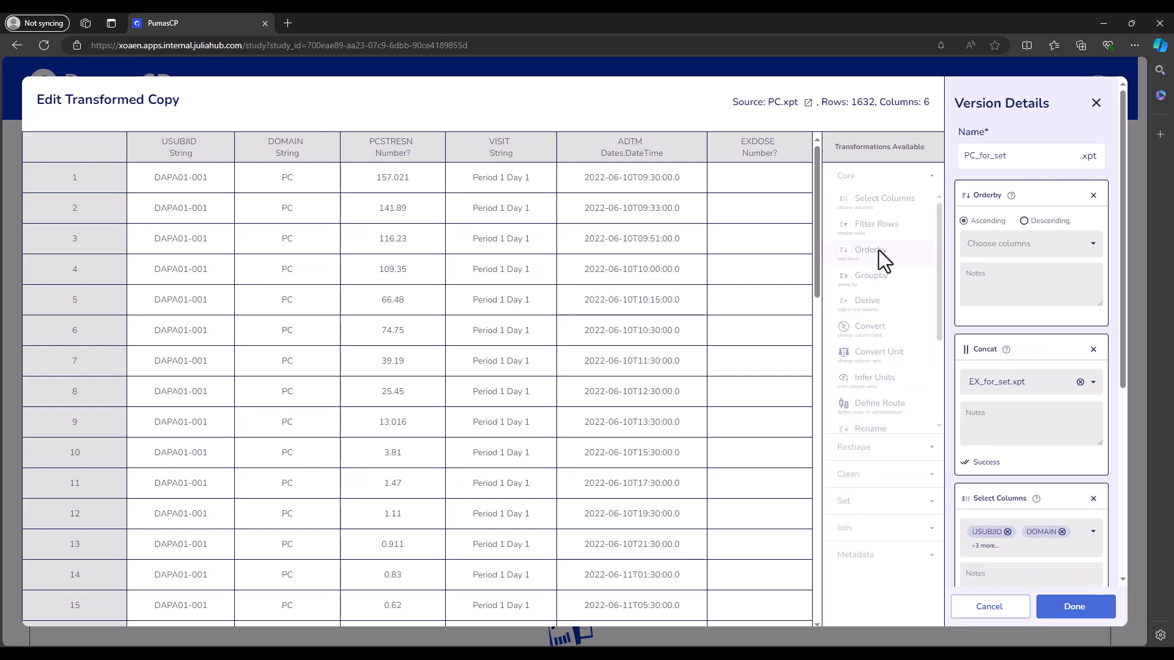
click(1000, 248)
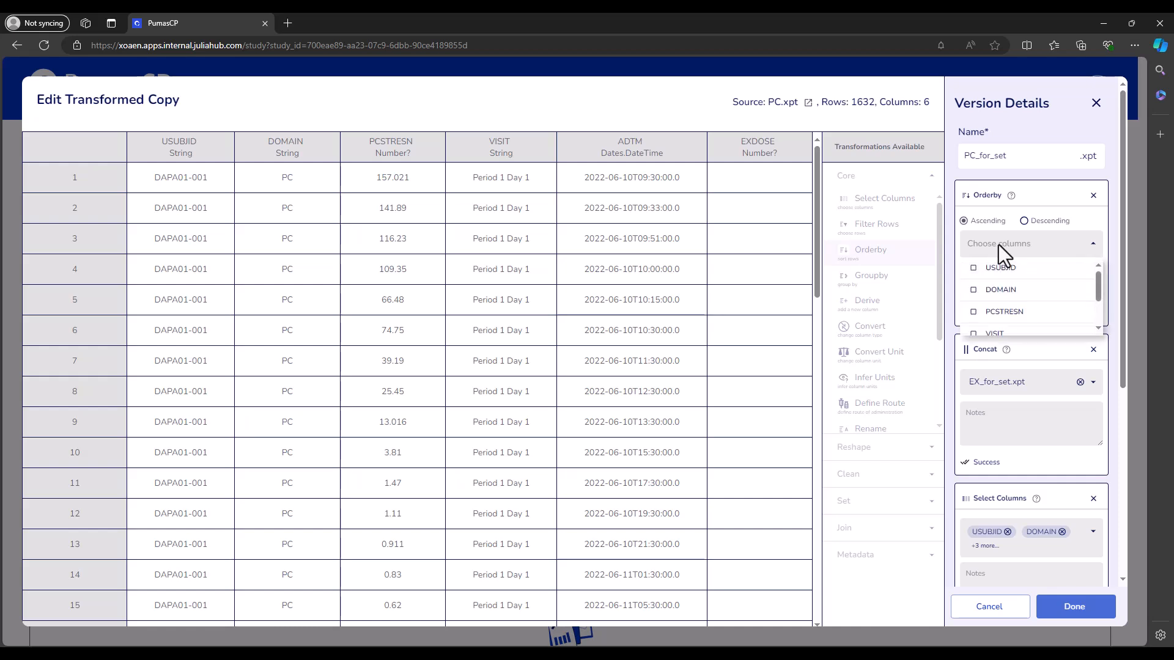
click(1001, 269)
scroll(1015, 309, down, 2)
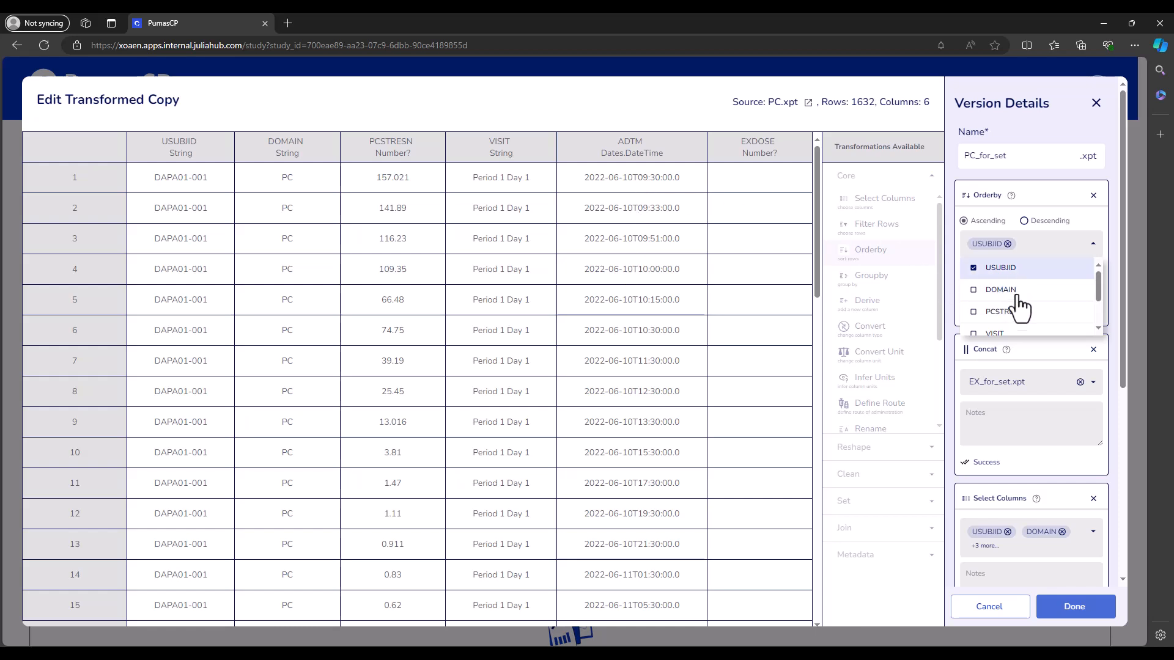
click(1017, 319)
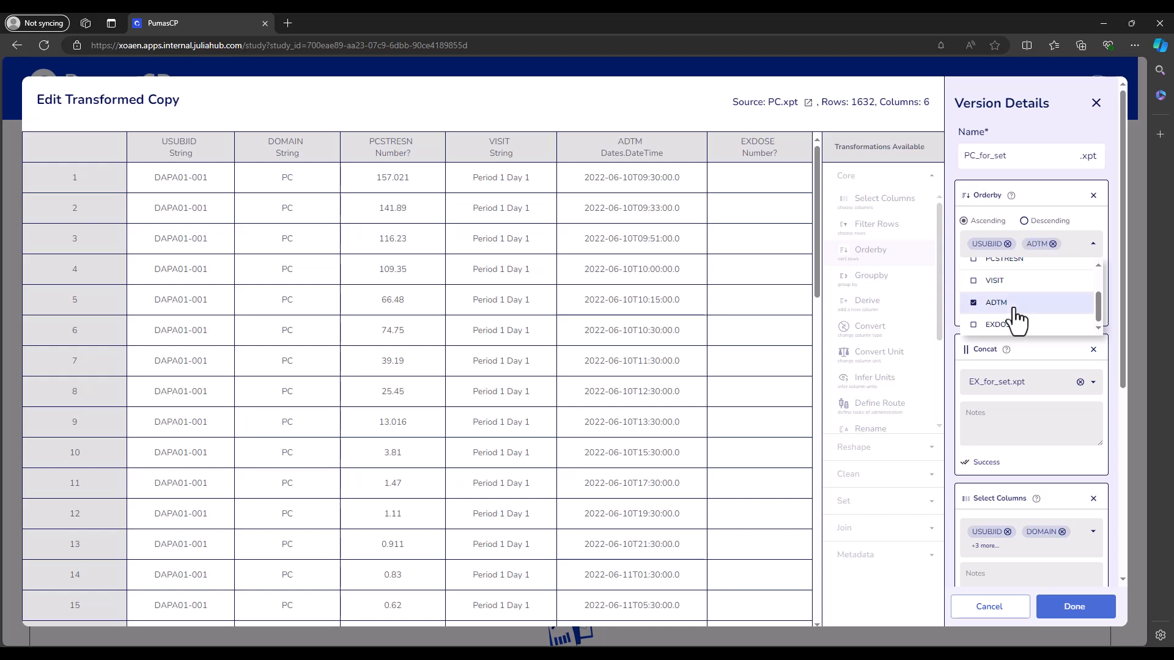
click(948, 258)
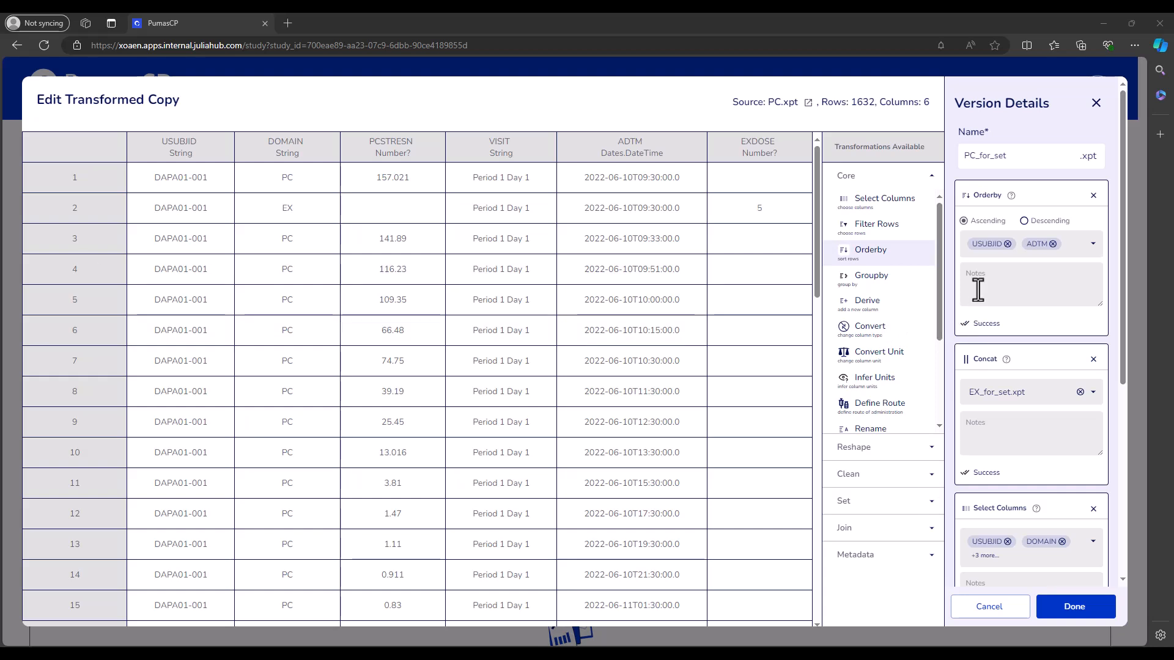
Step: Remove the Orderby and Concat transformations from PC_for_set.xpt
click(1094, 197)
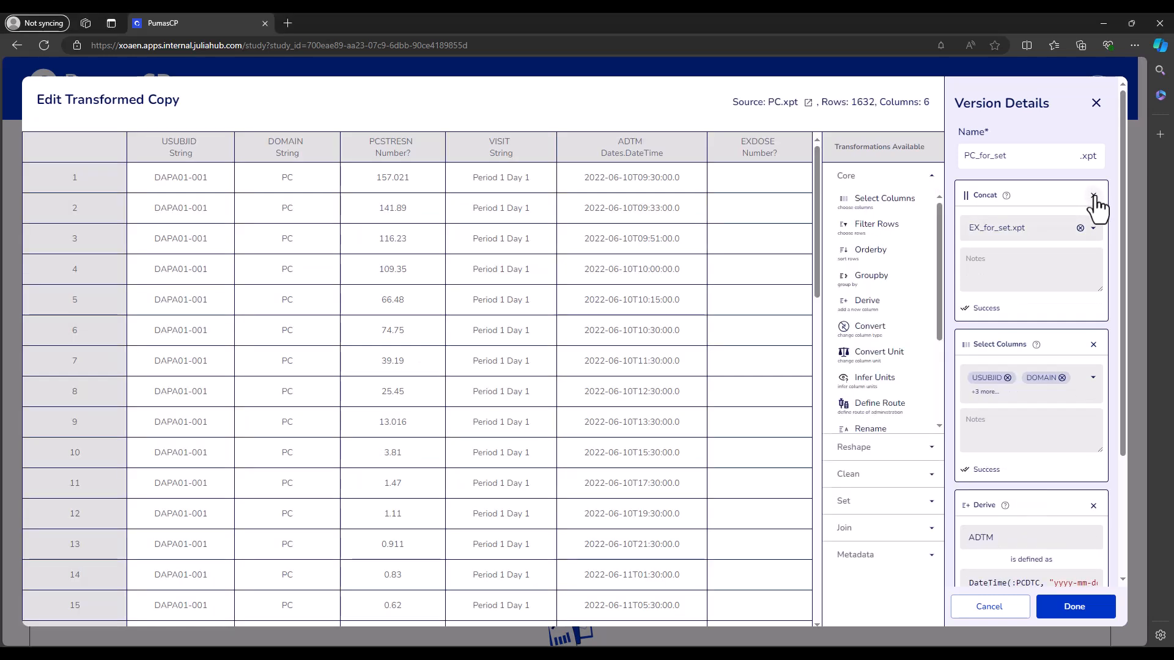
click(1094, 197)
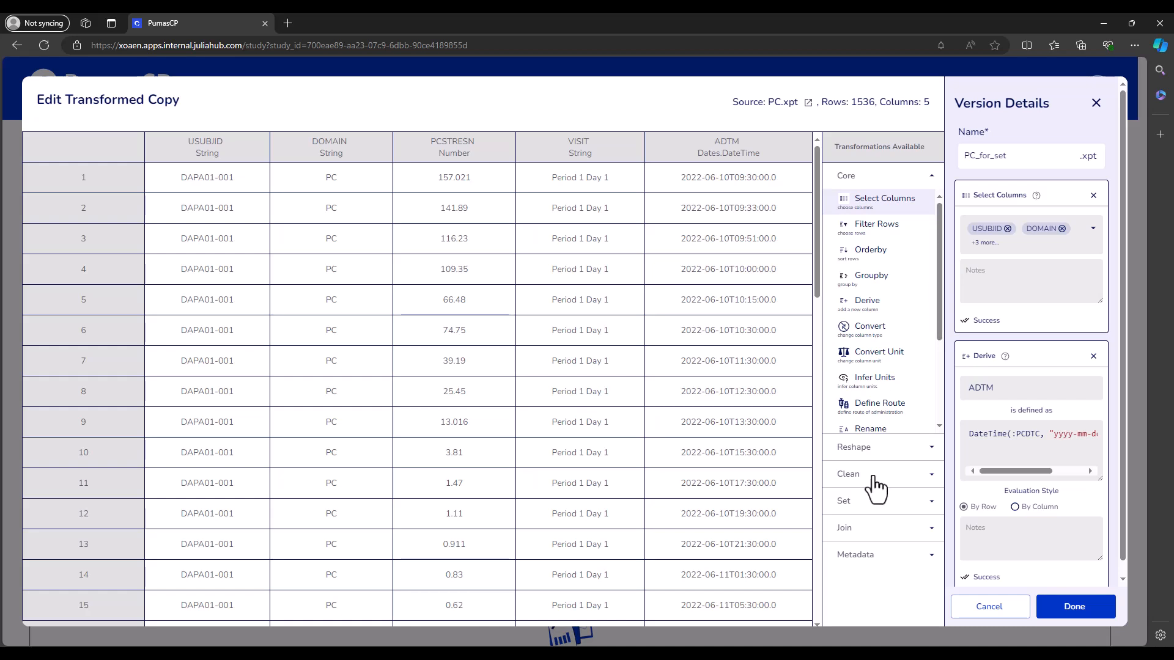
click(872, 503)
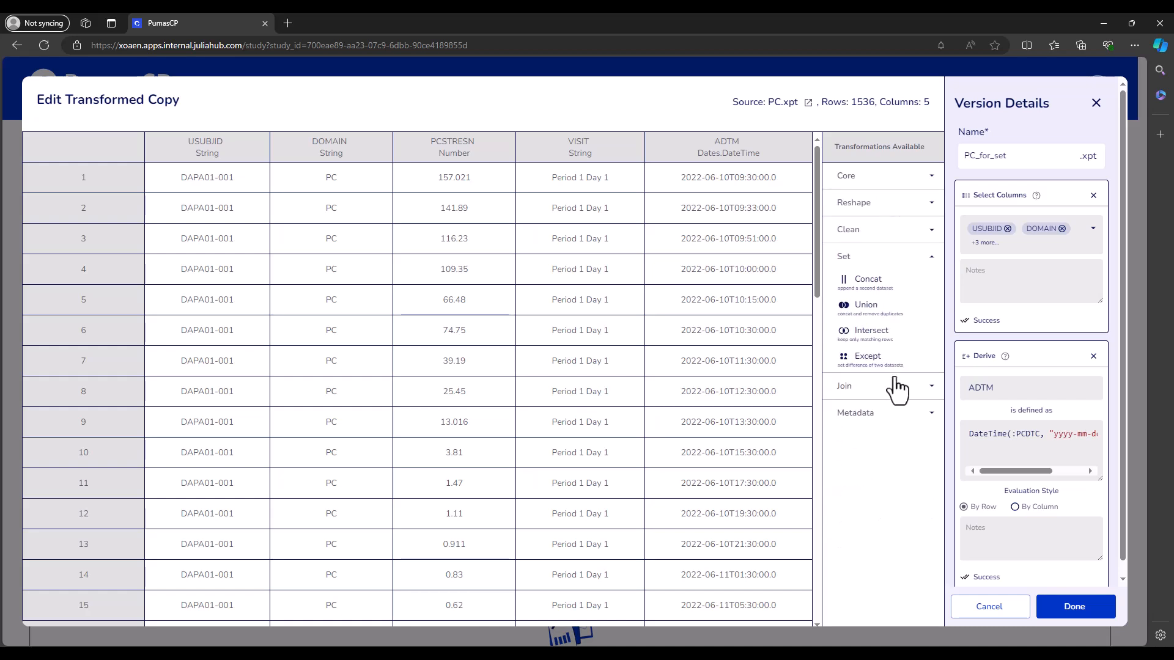
click(875, 307)
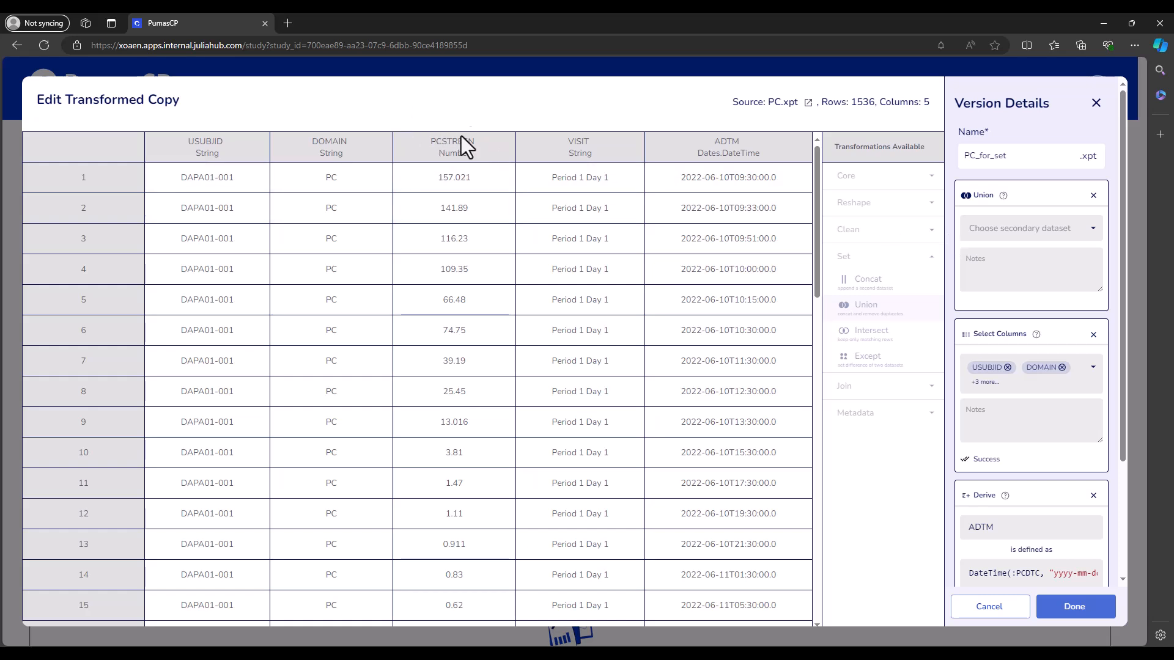
drag(427, 142, 477, 144)
click(333, 116)
click(1094, 196)
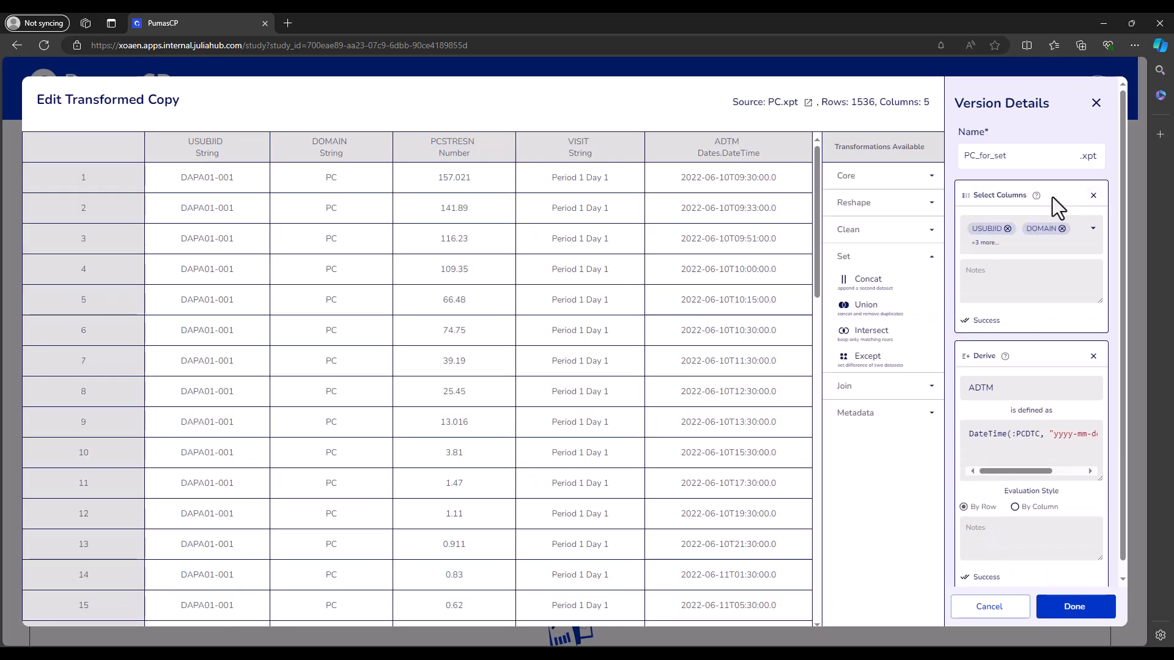
Step: Exclude PCSTRESN from the Select Columns transformation of PC_for_set.xpt and save the version
click(1085, 243)
scroll(1030, 324, up, 5)
scroll(1030, 325, down, 5)
scroll(1029, 322, down, 2)
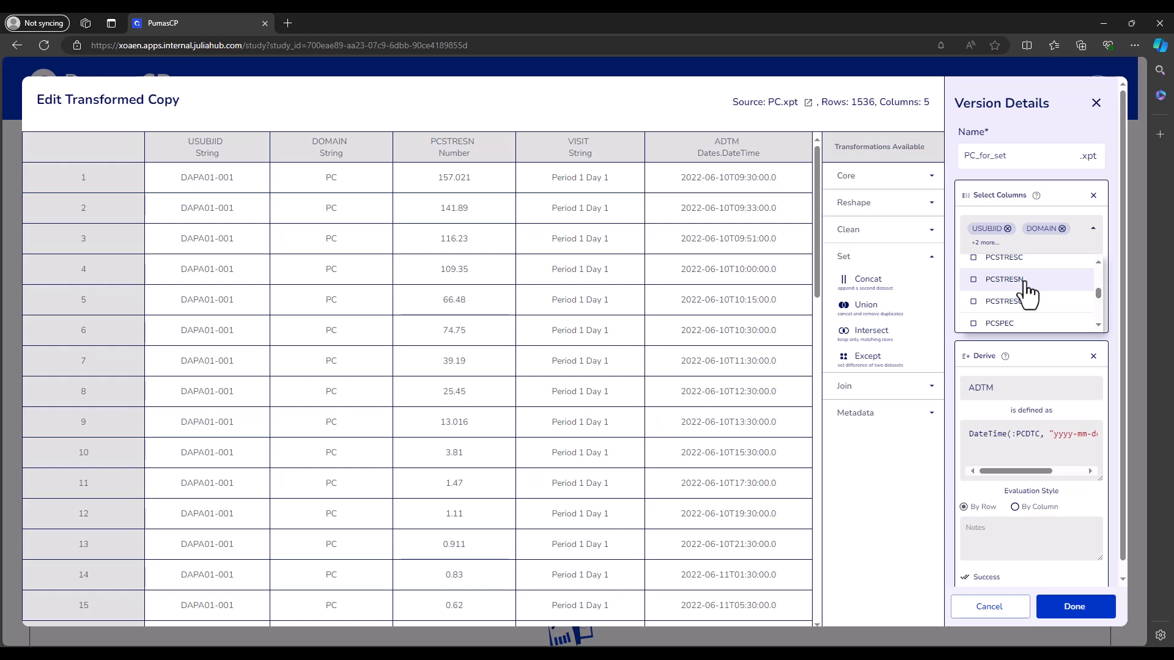
click(1024, 282)
click(1114, 248)
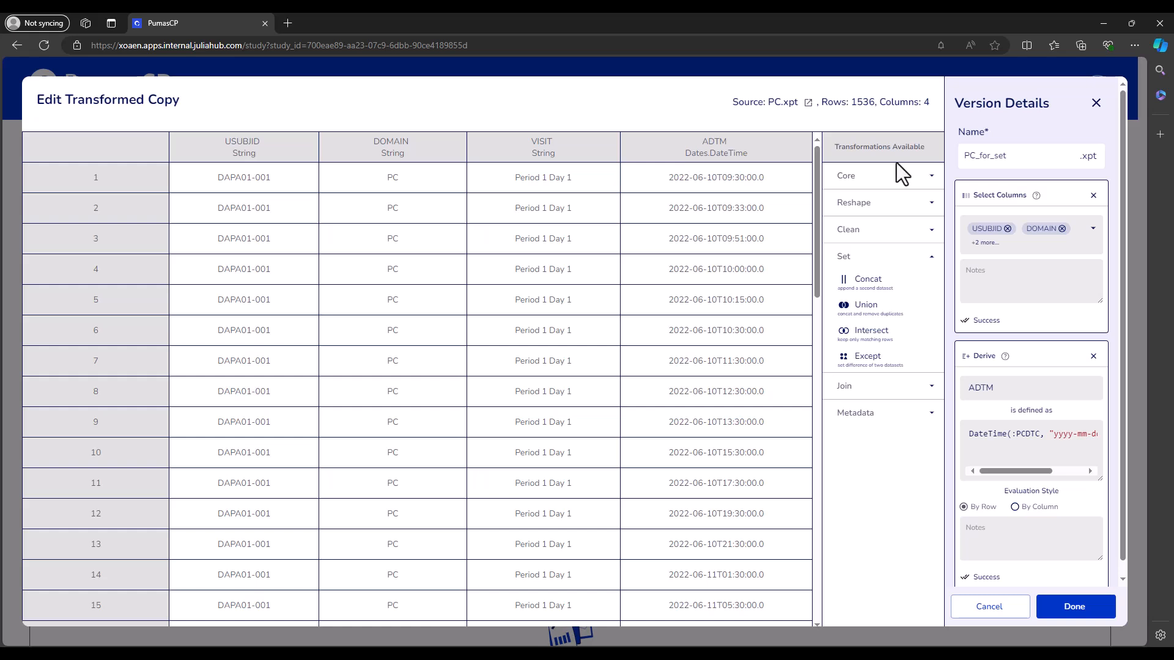
click(1072, 613)
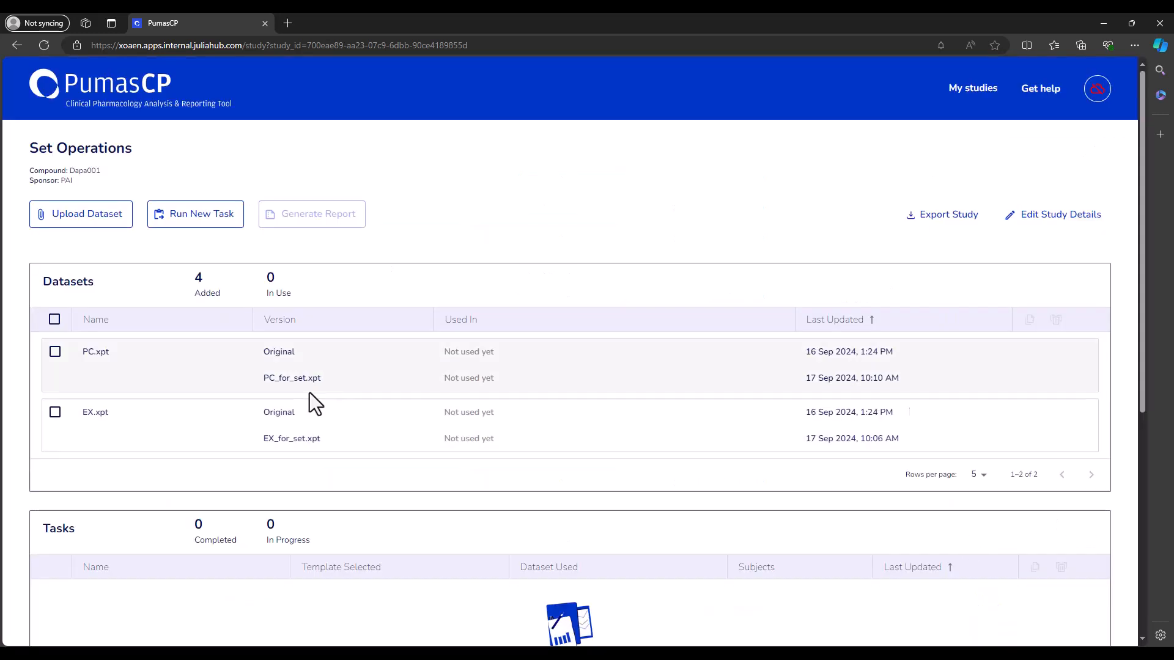
Step: Exclude EXDOSE from the Select Columns transformation of EX_for_set.xpt and save the version
mouse_move(283, 438)
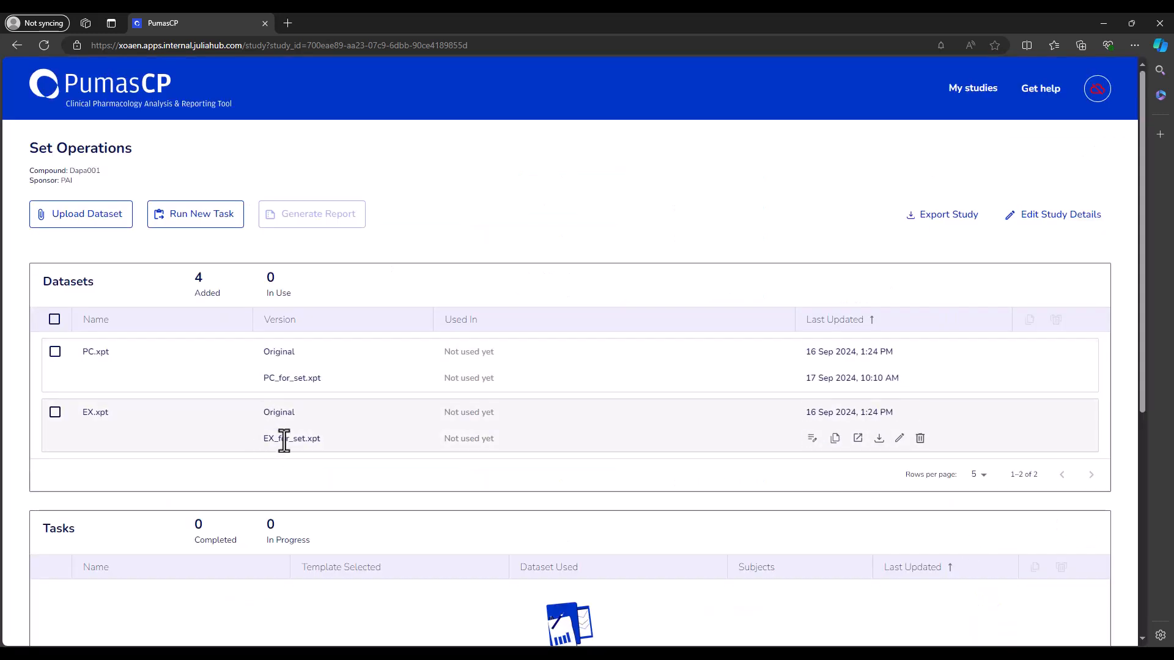
click(899, 439)
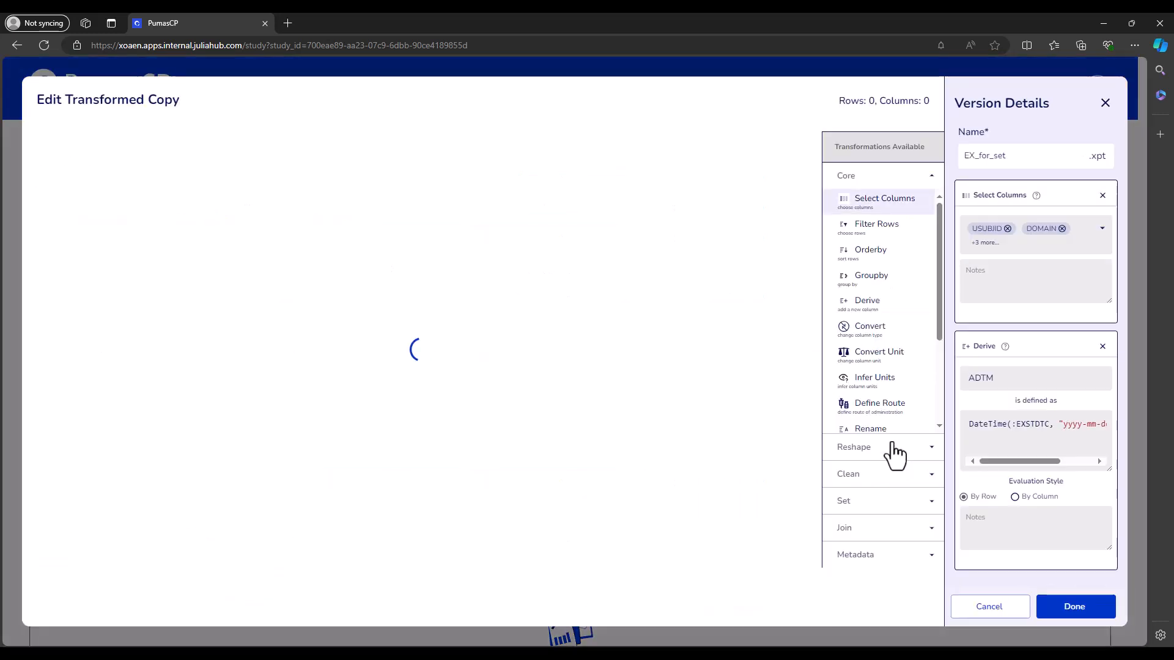
drag(435, 145, 468, 144)
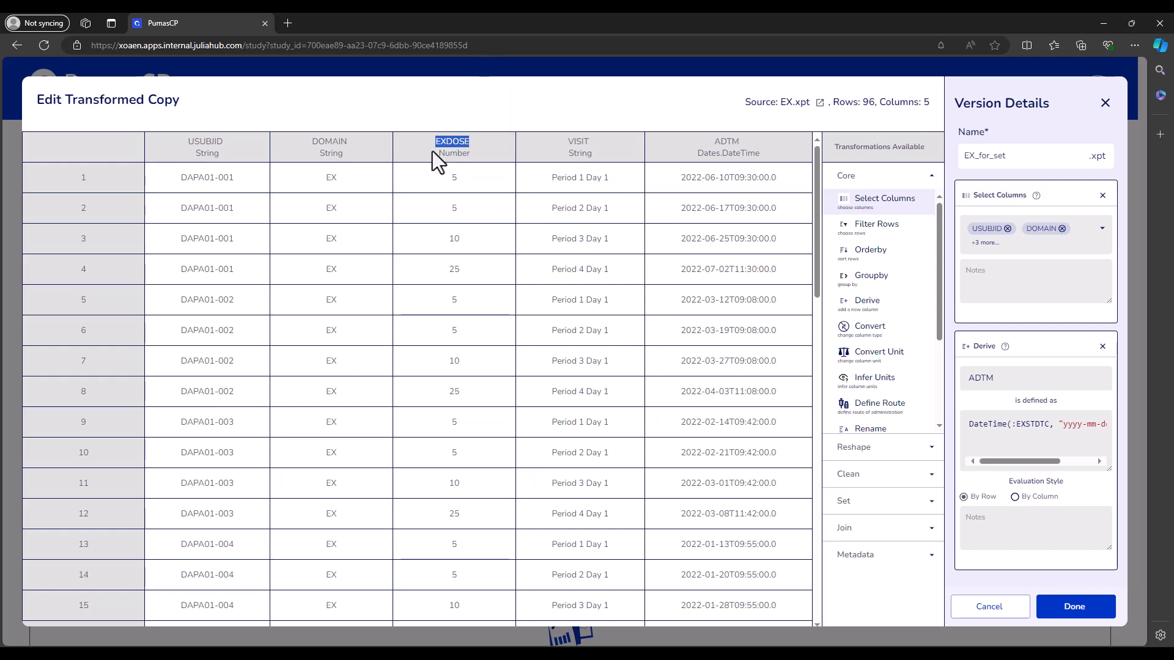
click(1095, 241)
scroll(1052, 300, down, 3)
scroll(1040, 306, up, 5)
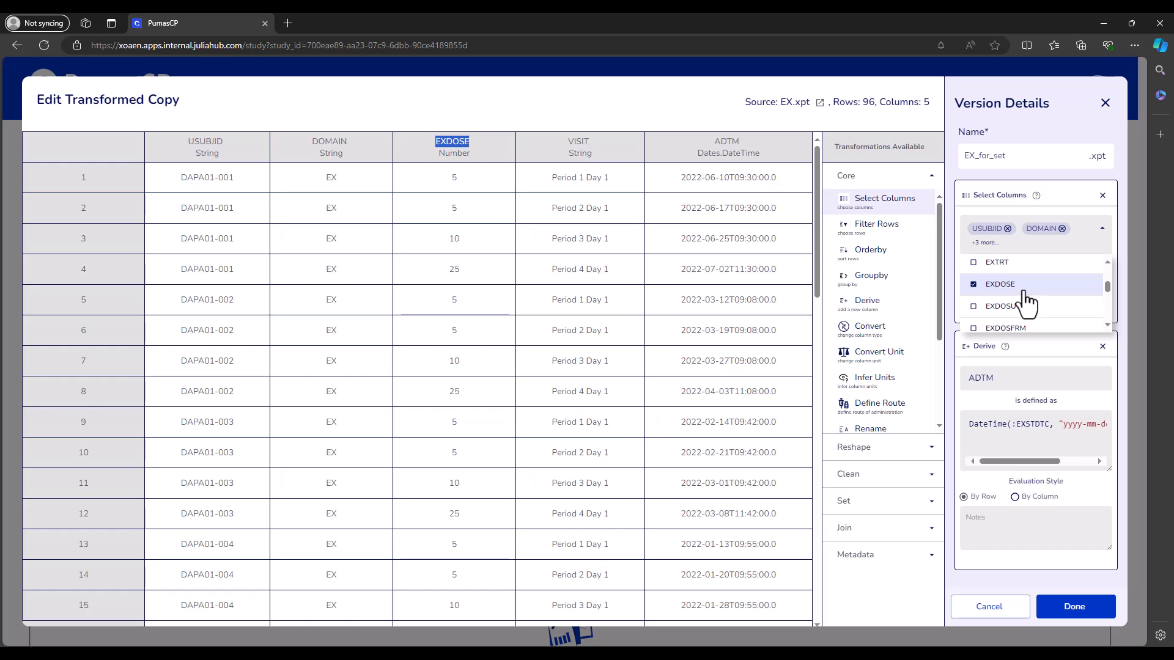
click(984, 284)
click(949, 256)
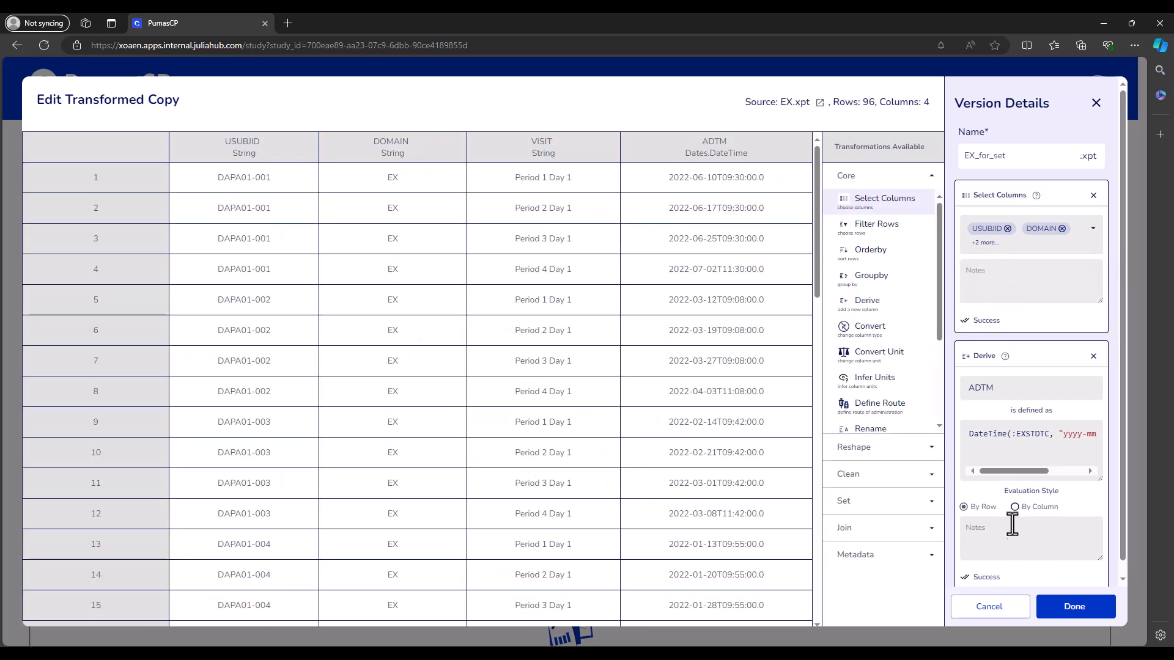
click(1060, 608)
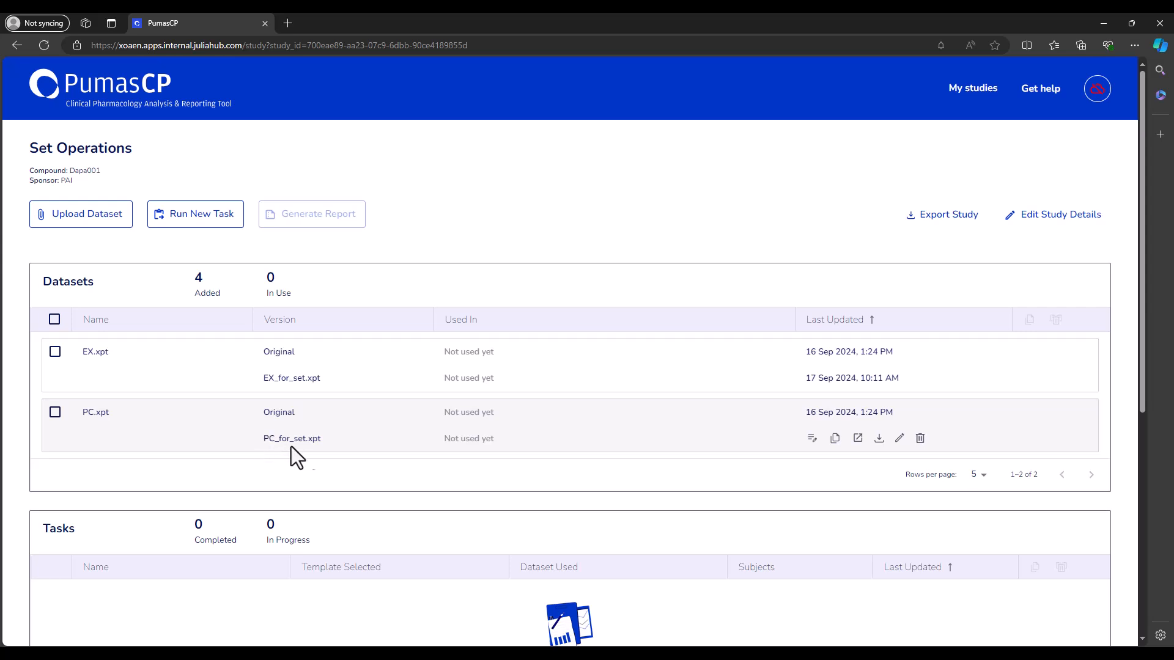
Step: Edit the PC_for_set.xpt version and add a Union transformation with EX_for_set.xpt as the secondary dataset
click(900, 439)
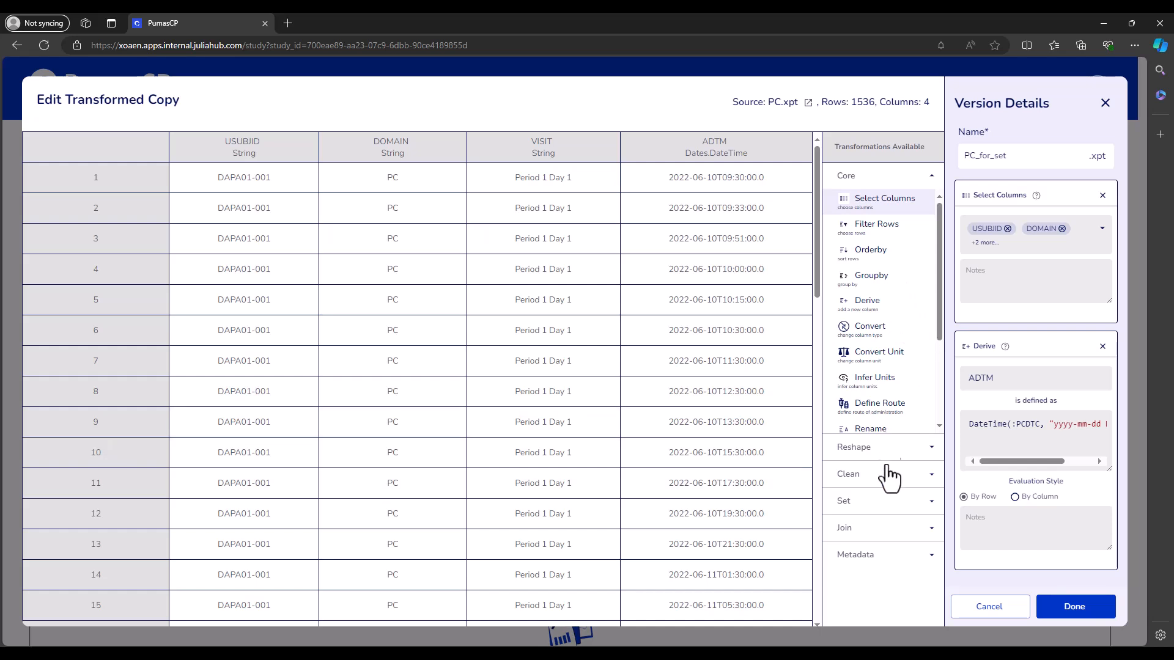
click(879, 505)
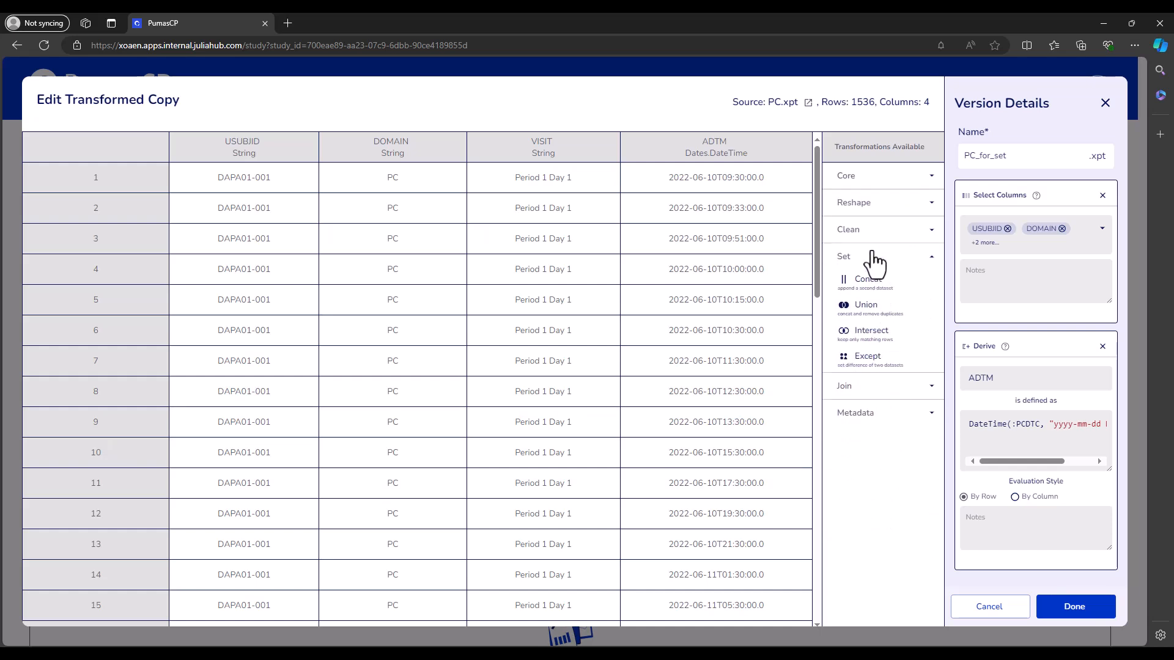
click(879, 313)
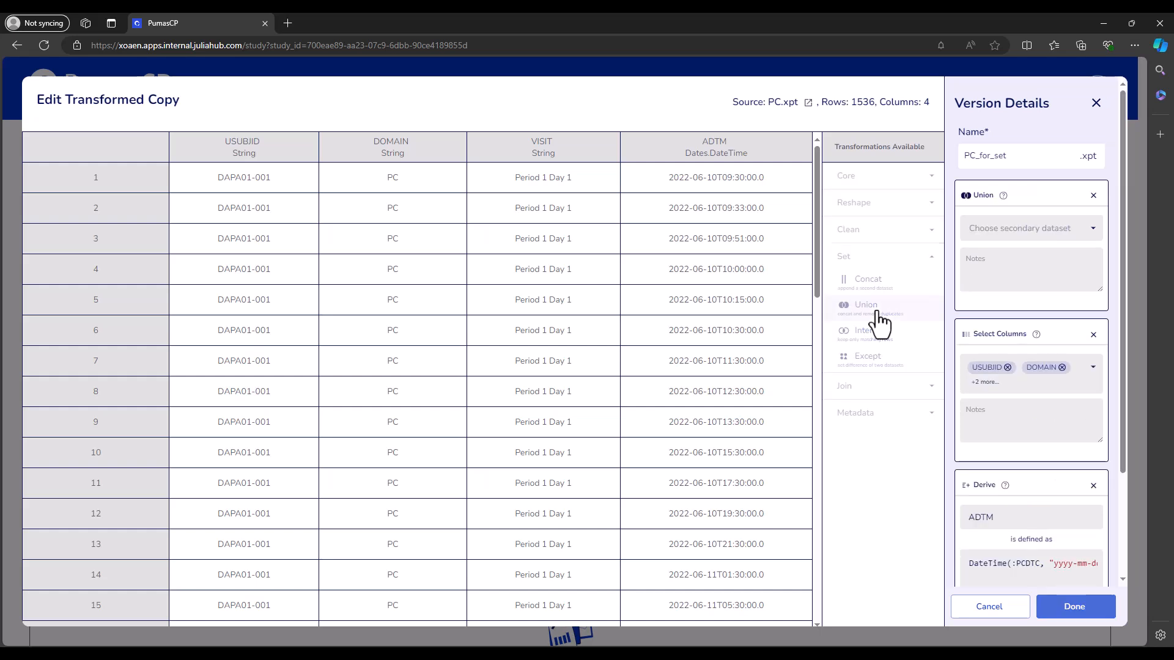
click(1003, 235)
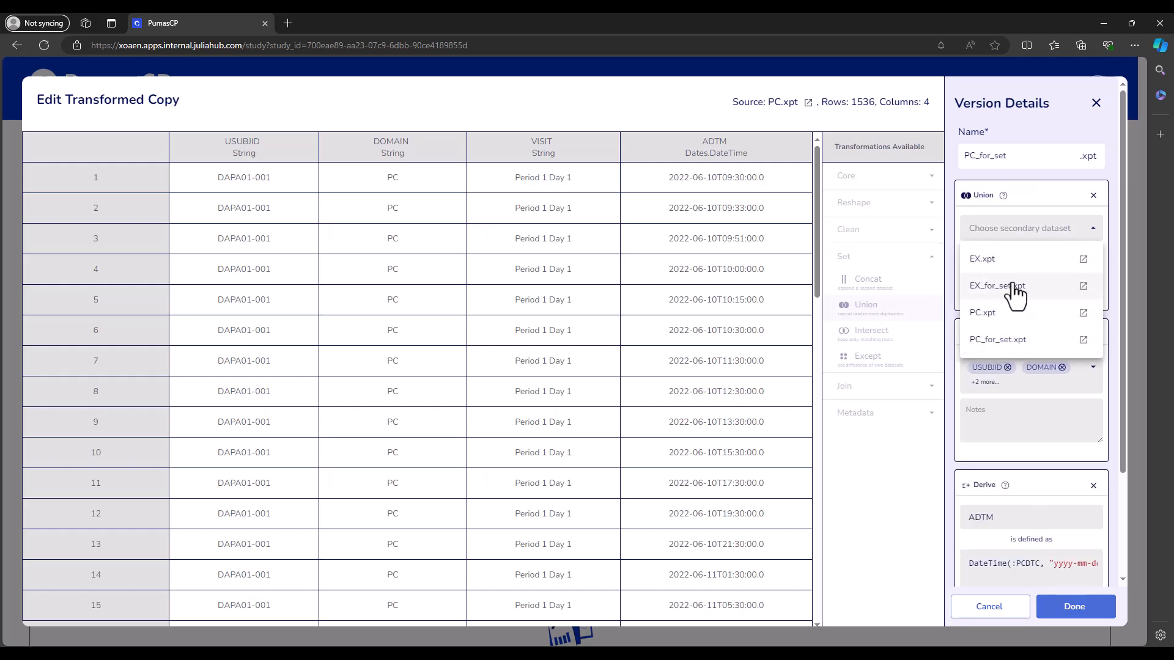
click(997, 286)
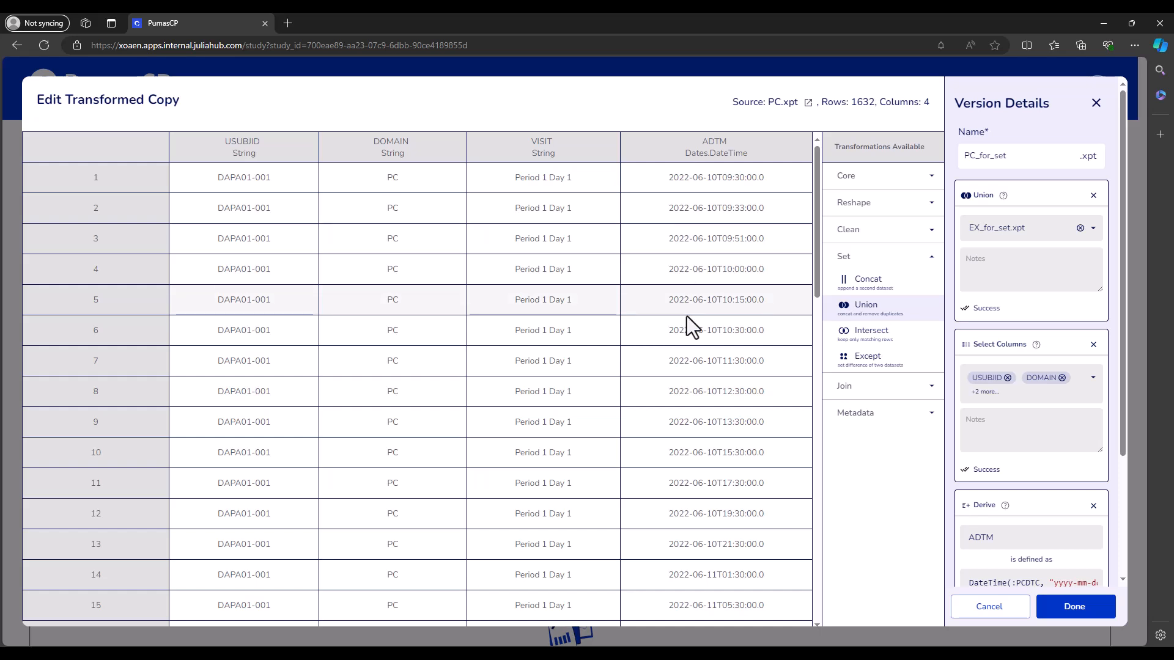
Step: Sort the union rows in ascending order by USUBJID and ADTM with an Orderby transformation
click(880, 181)
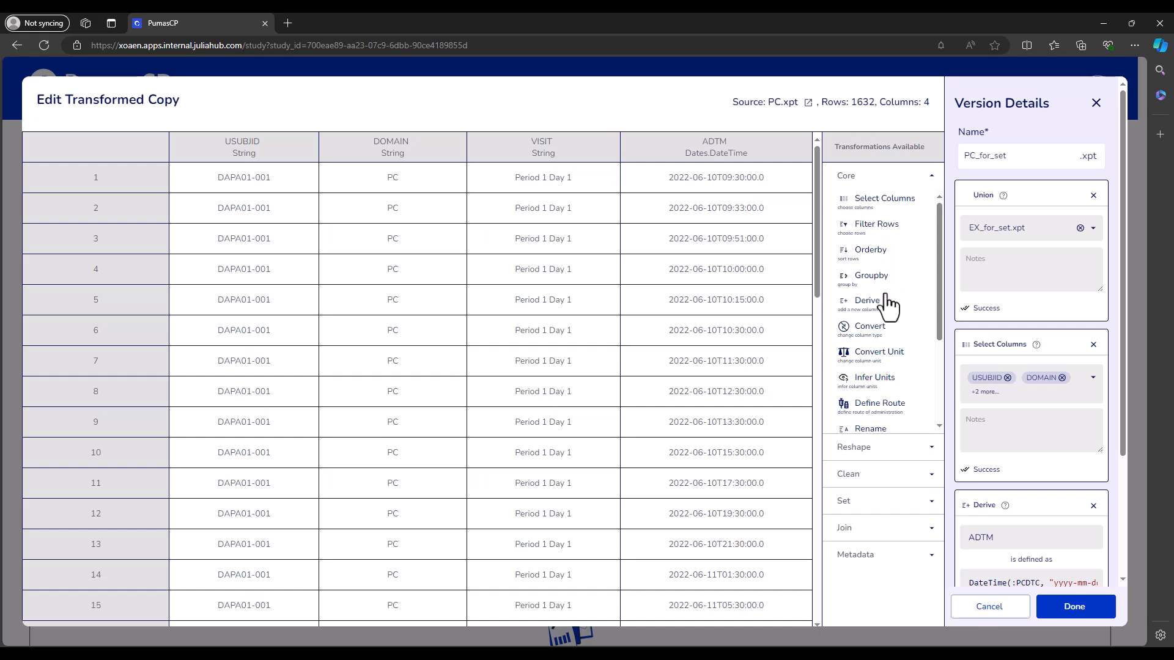
click(881, 254)
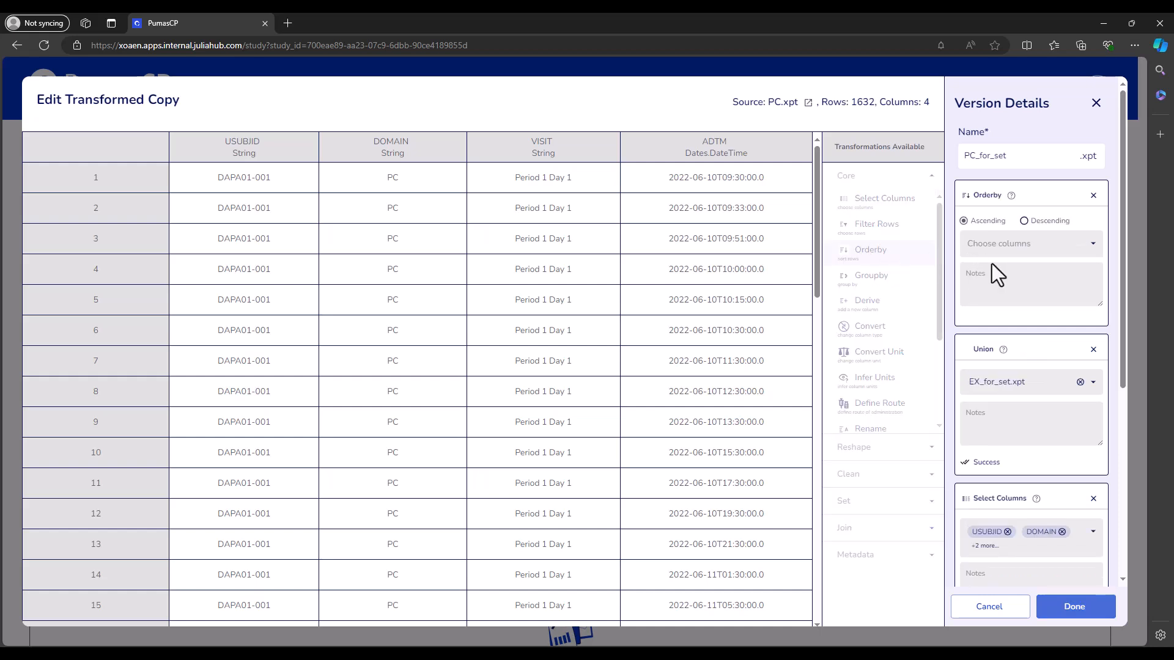
click(1013, 252)
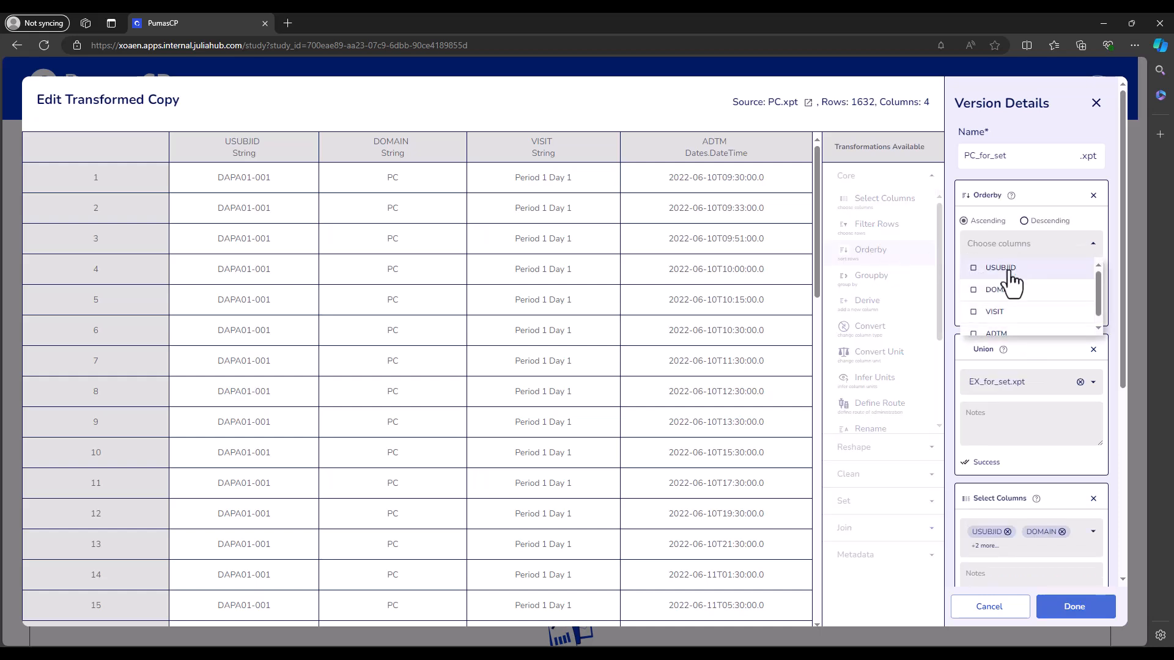
click(1009, 270)
scroll(1018, 318, down, 1)
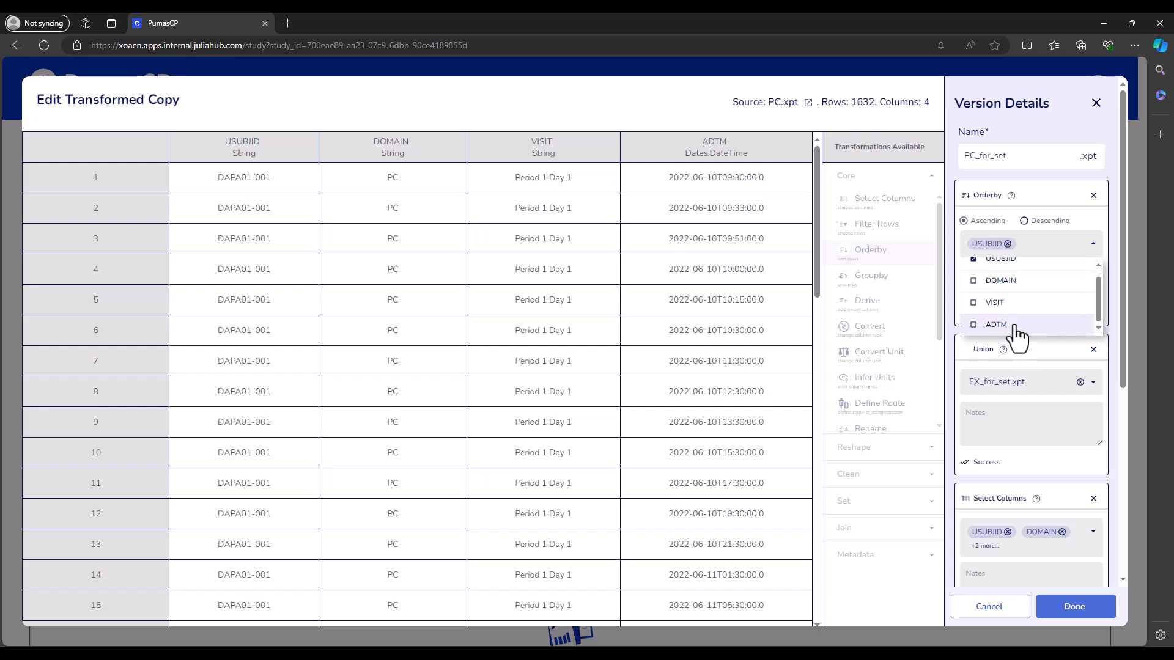
click(1015, 327)
click(1110, 267)
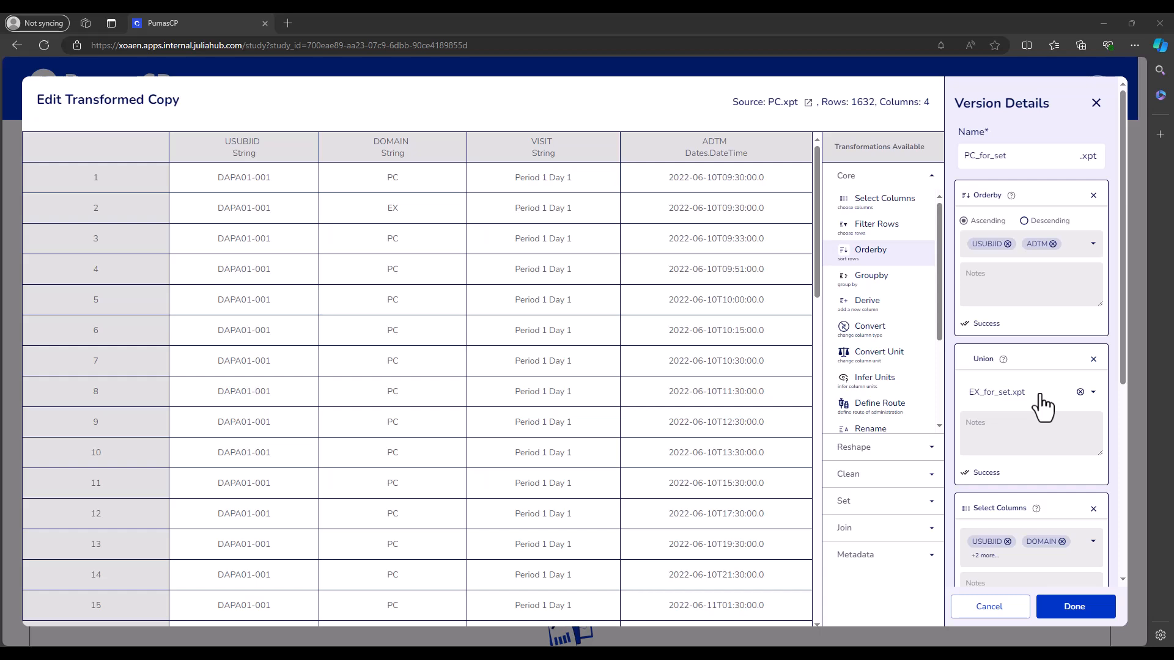
Step: Remove the Orderby and Union transformations from PC_for_set.xpt
scroll(1040, 396, down, 1)
scroll(1040, 396, up, 1)
click(1092, 200)
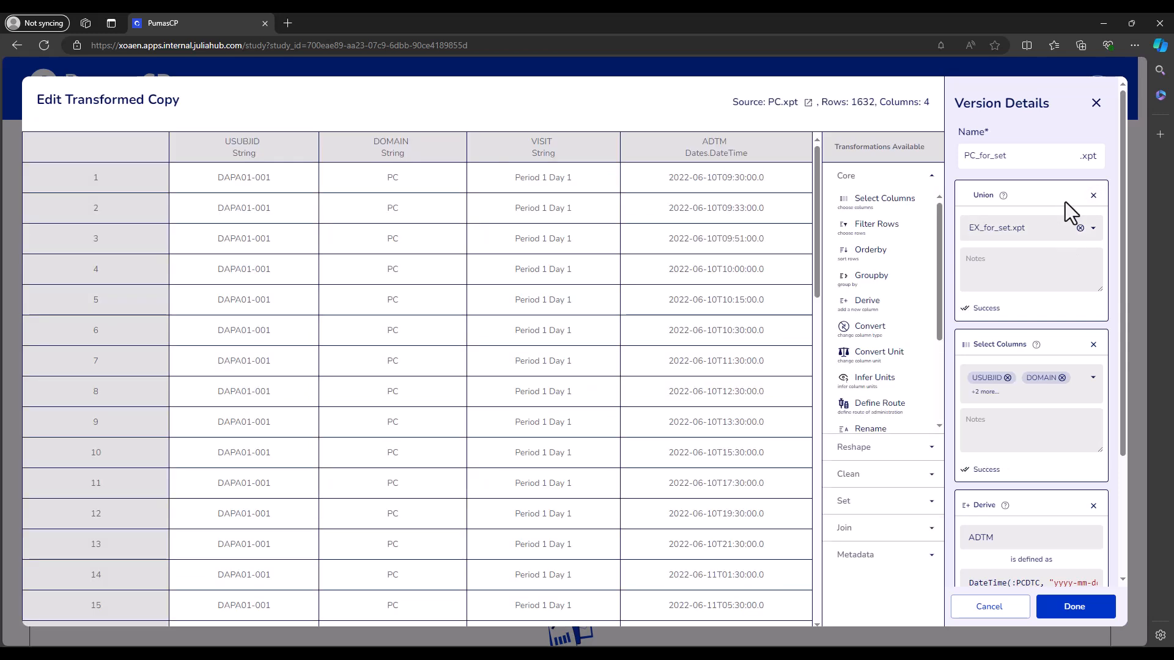
click(1097, 202)
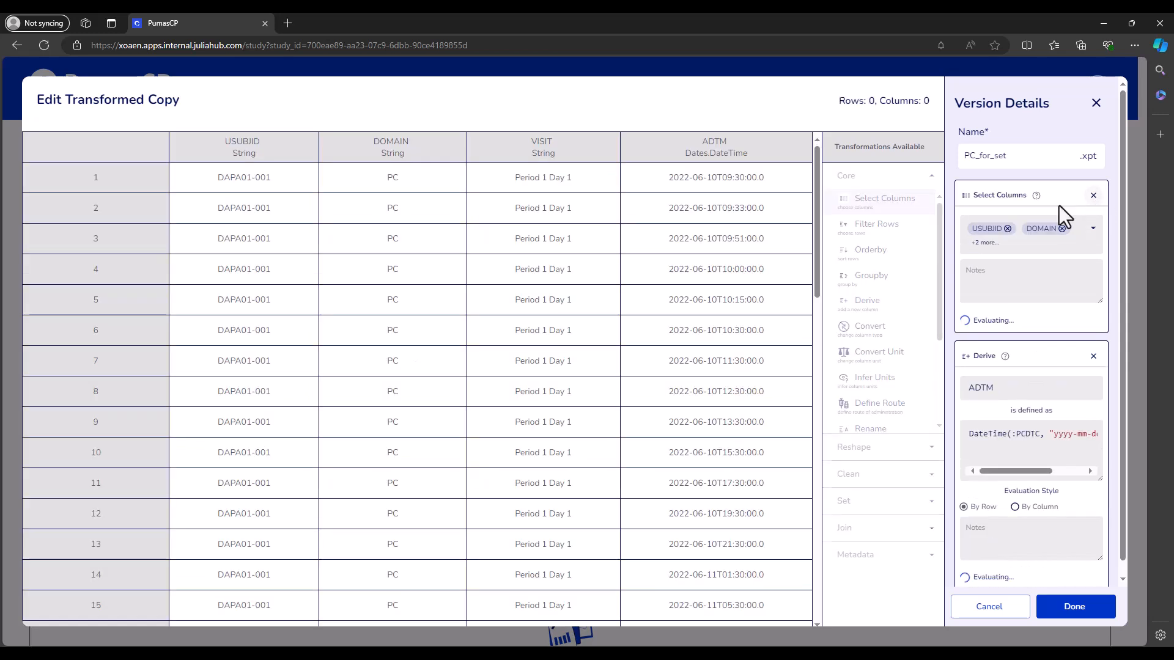
Step: Include PCSTRESN again in the Select Columns transformation of PC_for_set.xpt
click(1086, 234)
scroll(1042, 318, down, 3)
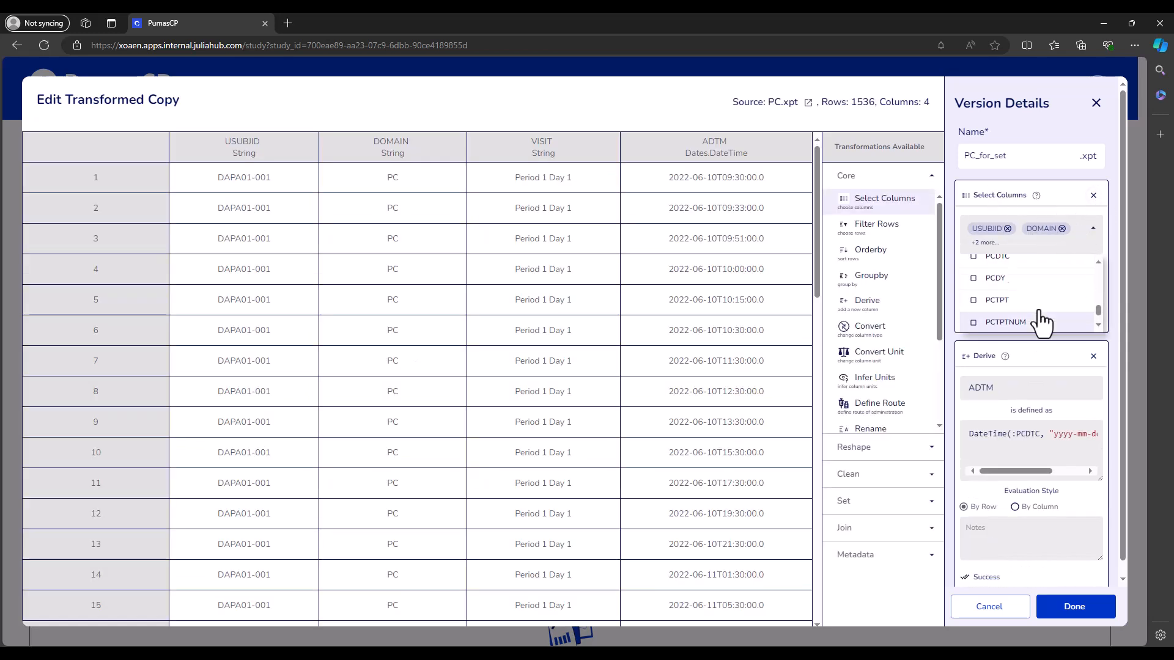
scroll(1042, 318, up, 3)
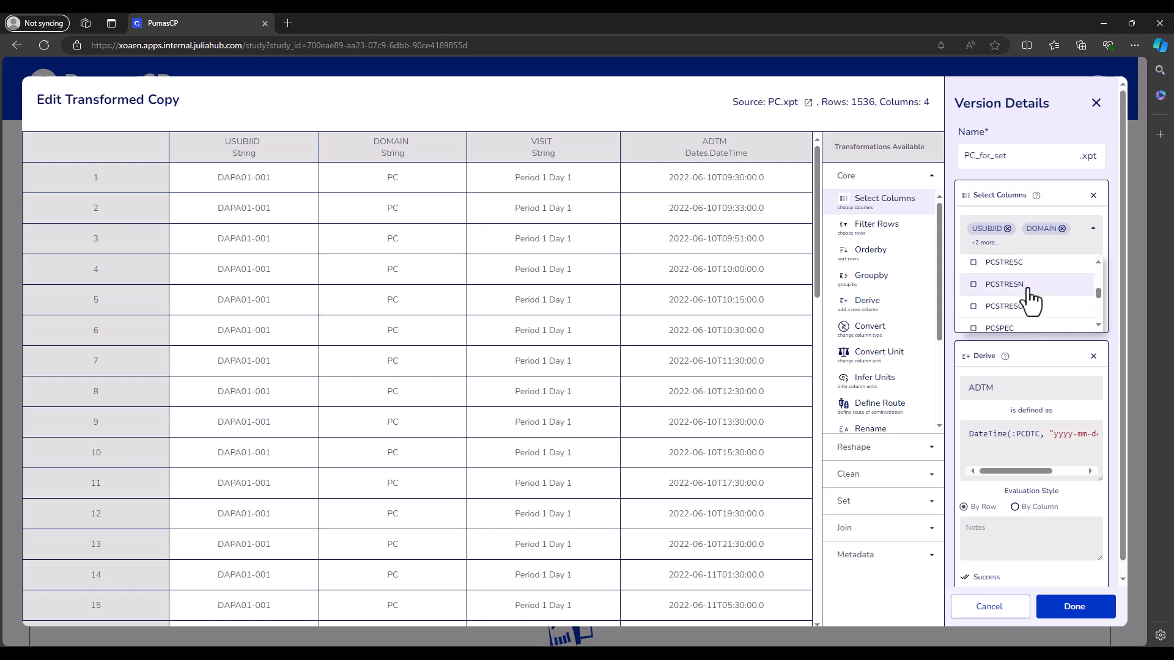
click(1033, 284)
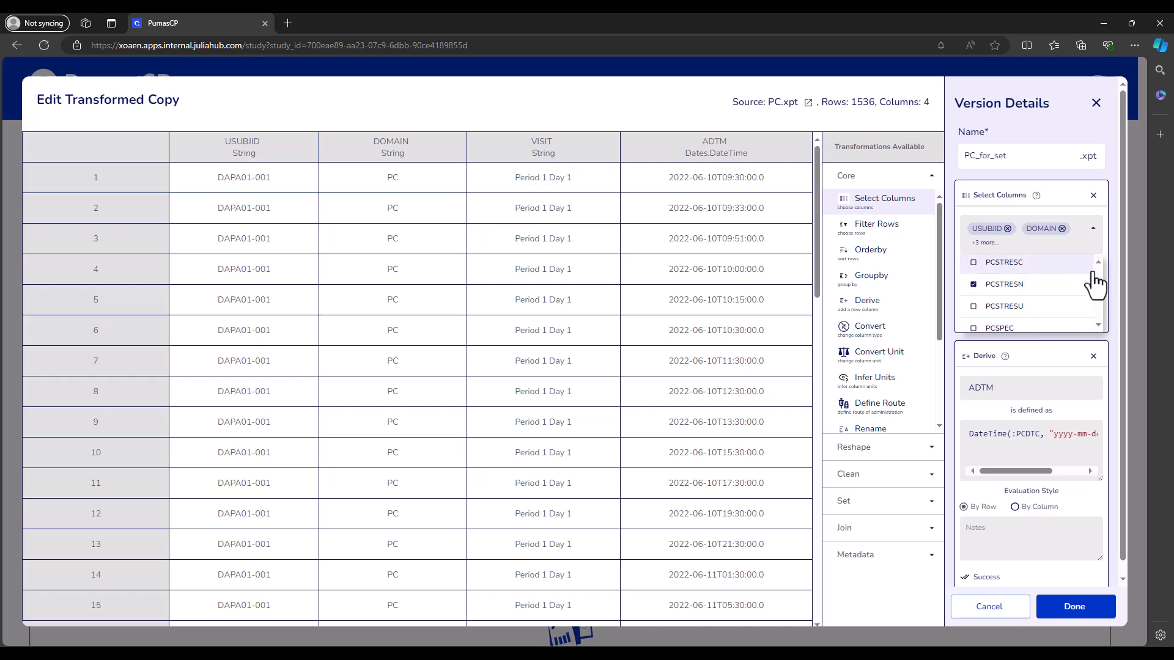
click(1108, 276)
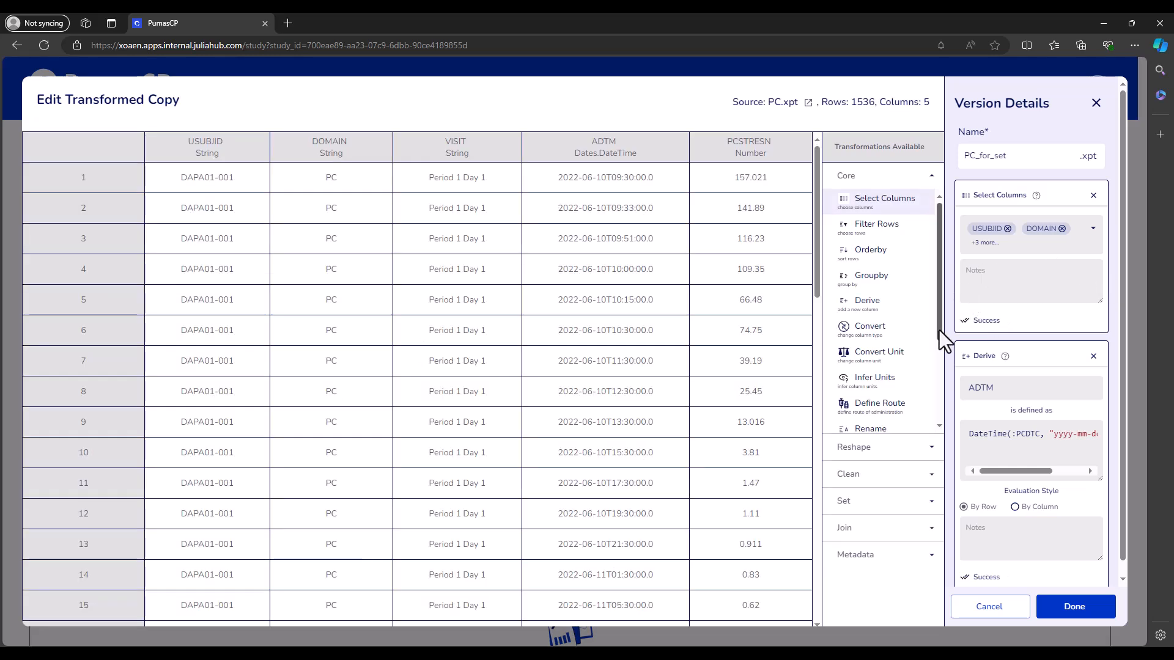
Step: Try a Union with EX_for_set.xpt while PCSTRESN is included, and remove that Union transformation
click(886, 504)
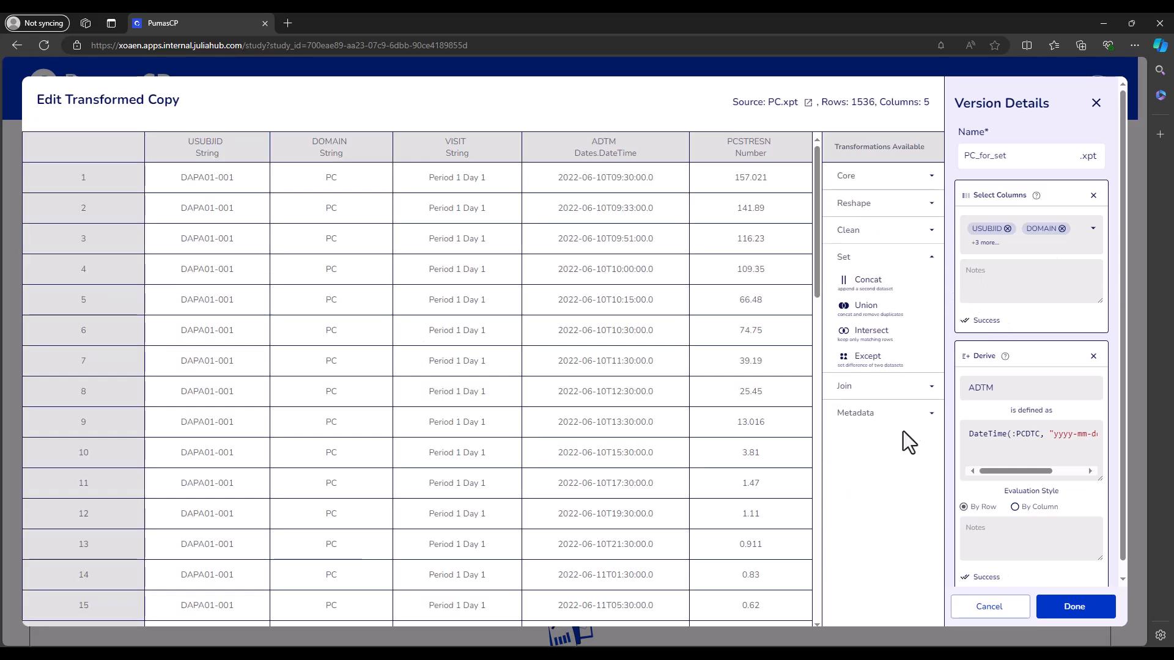
click(891, 315)
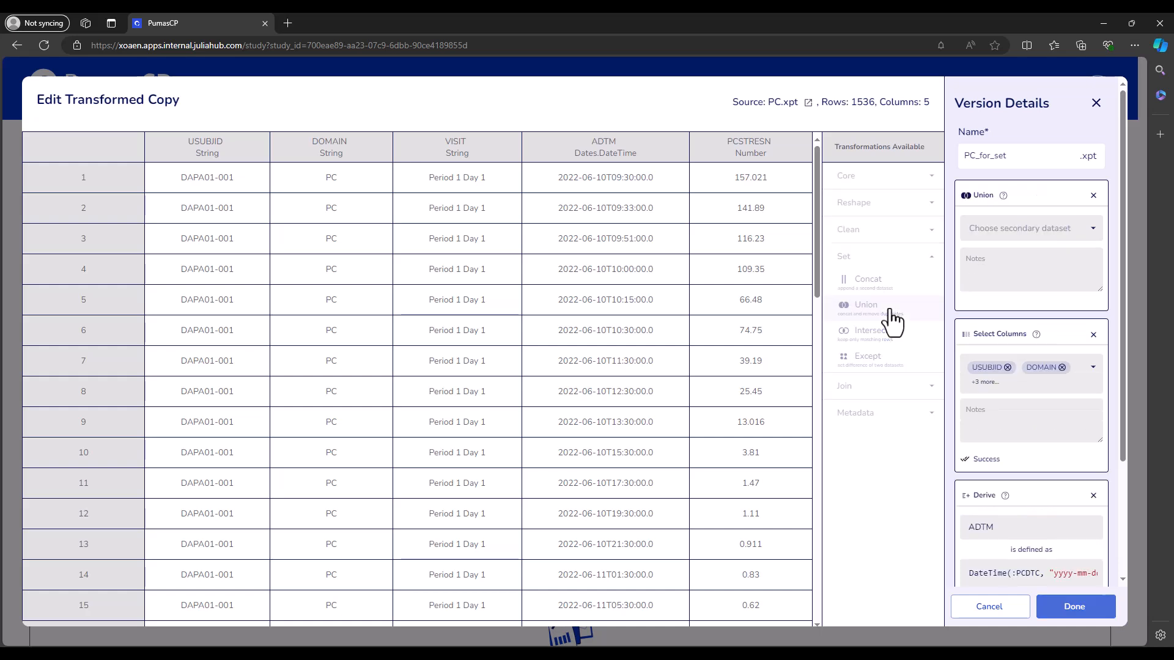
click(1021, 234)
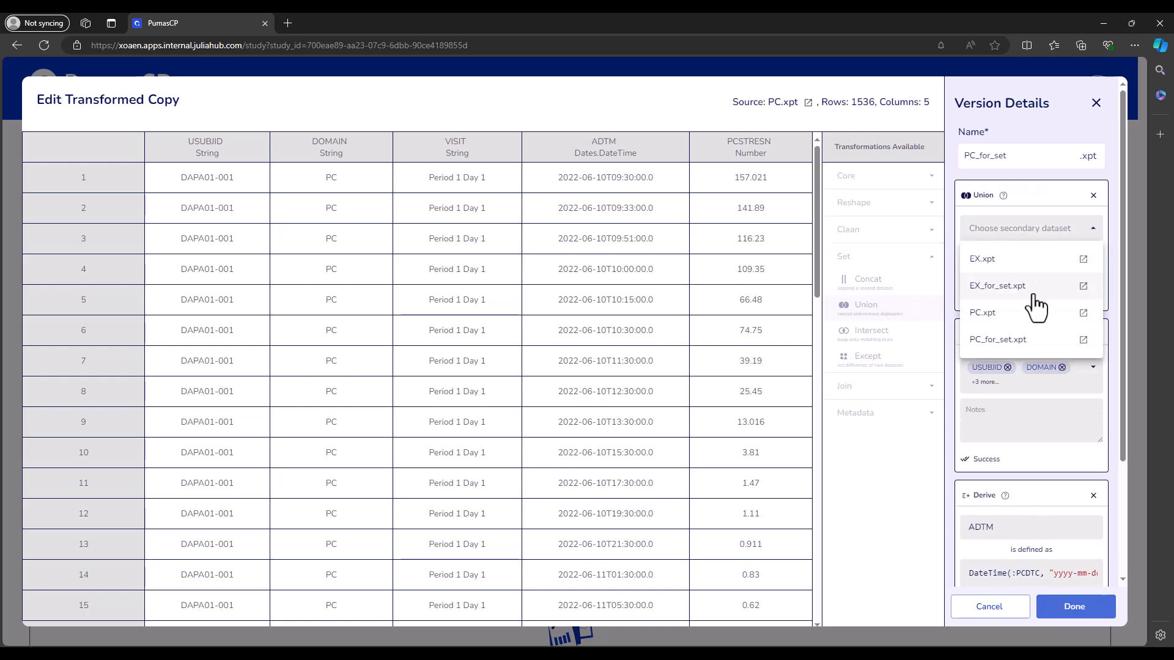
click(1033, 298)
scroll(976, 257, down, 2)
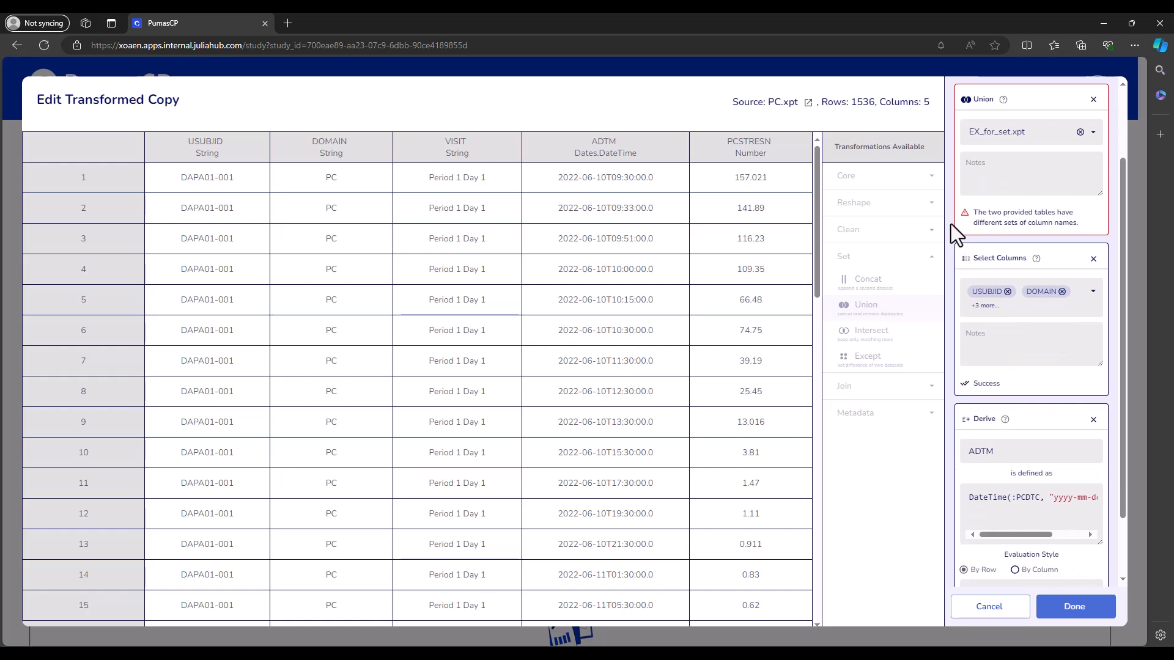
scroll(964, 258, up, 2)
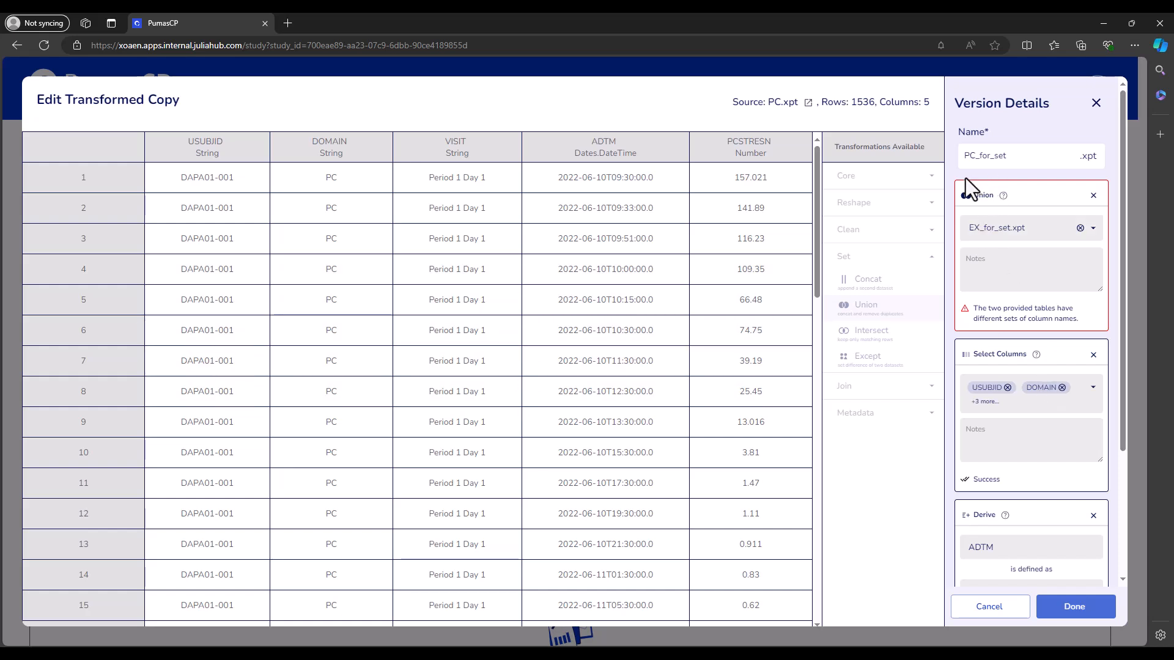
click(1094, 196)
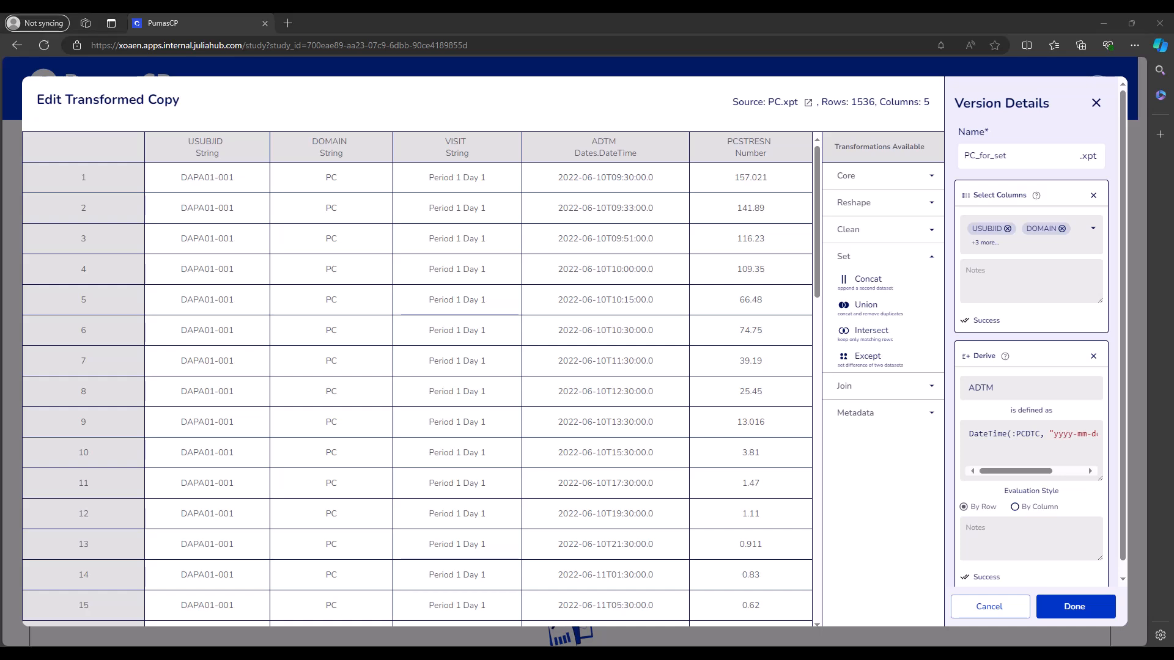
Step: Exclude PCSTRESN once more from the Select Columns transformation of PC_for_set.xpt
scroll(1032, 367, down, 1)
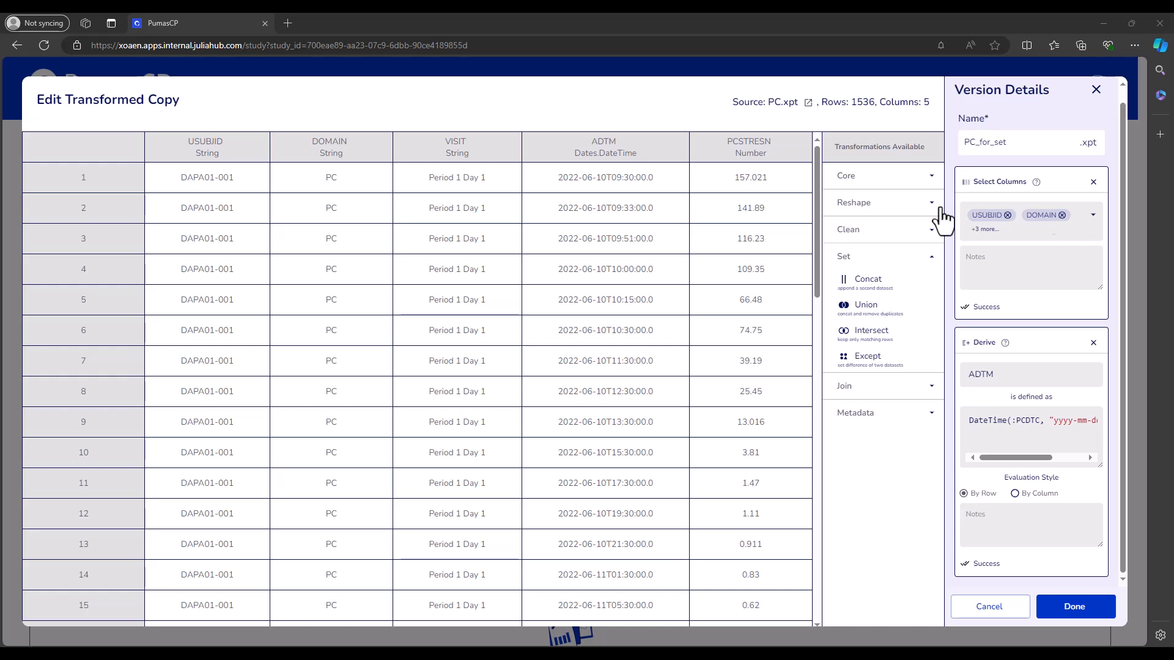
double_click(727, 144)
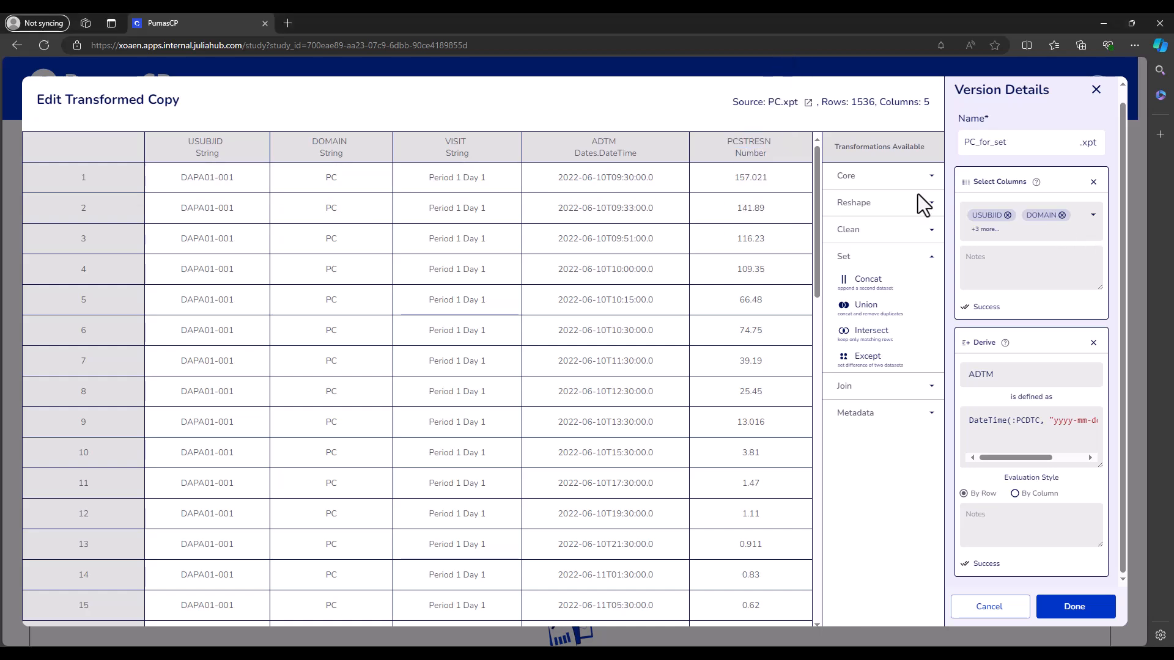
click(1094, 215)
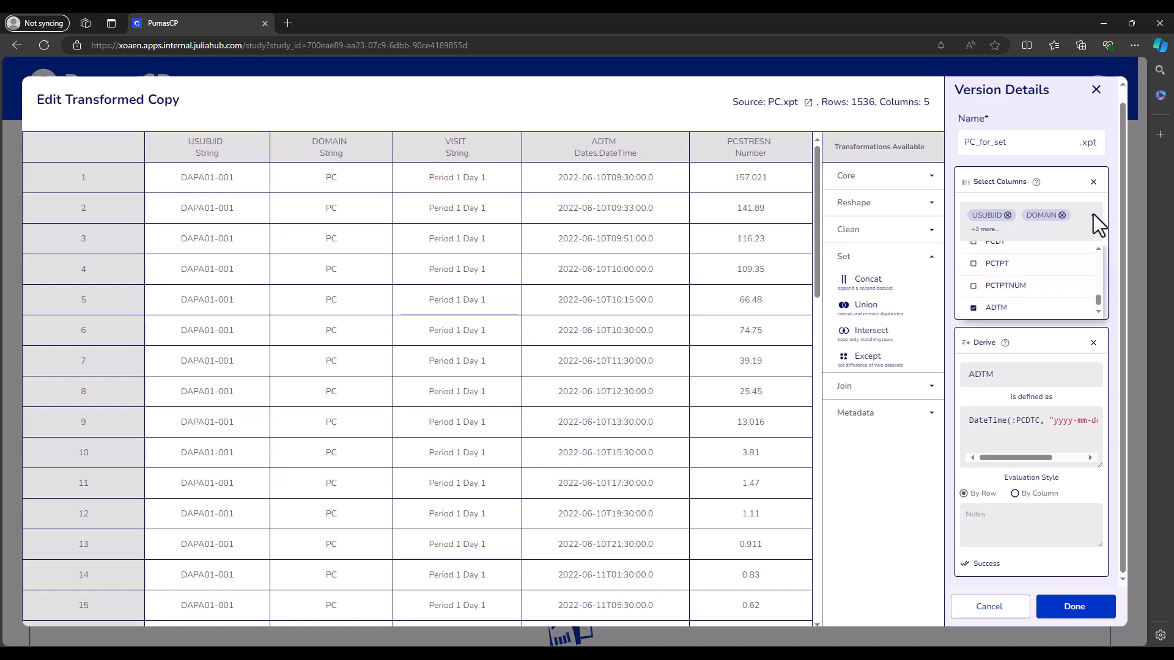
scroll(1085, 310, up, 3)
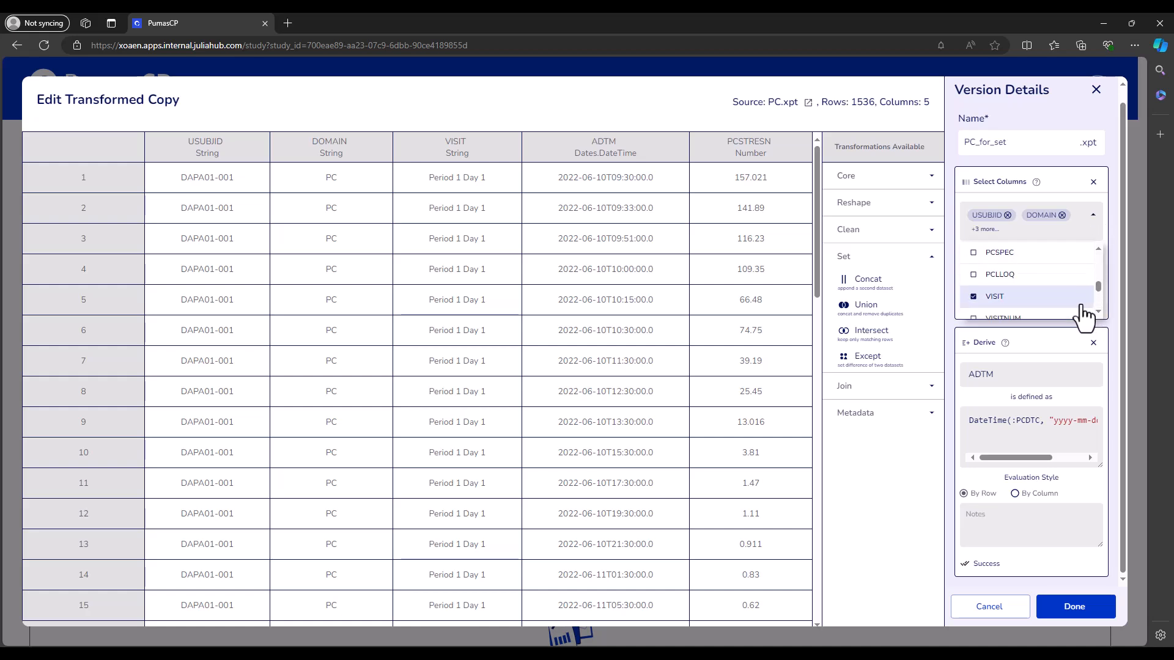
click(1086, 311)
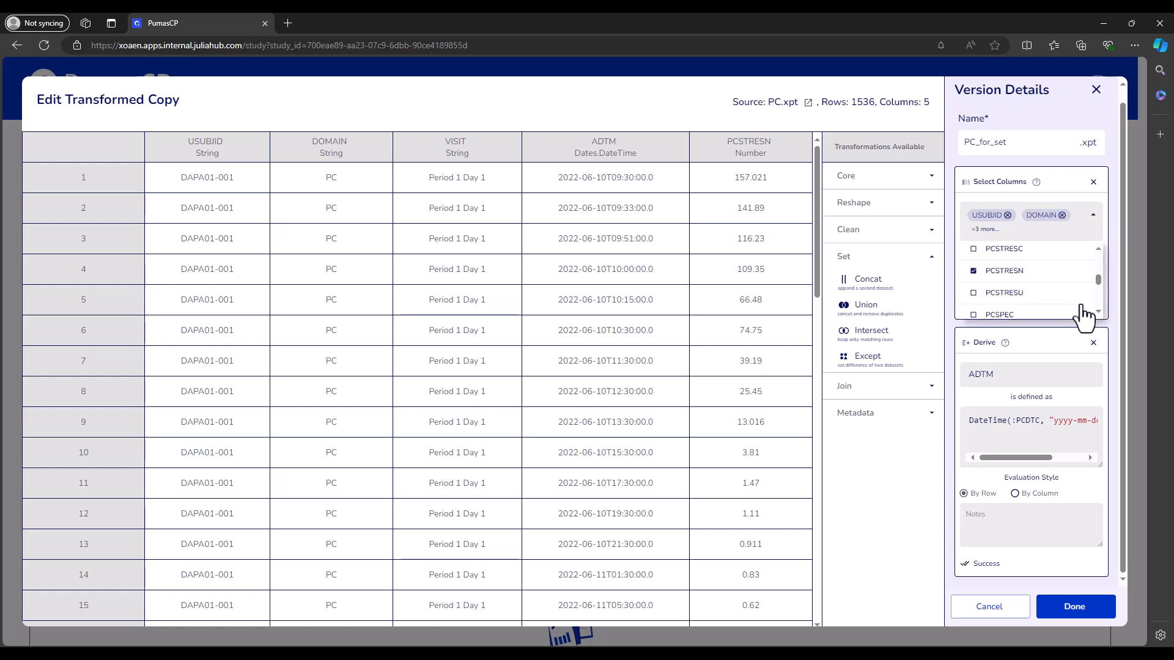
click(945, 259)
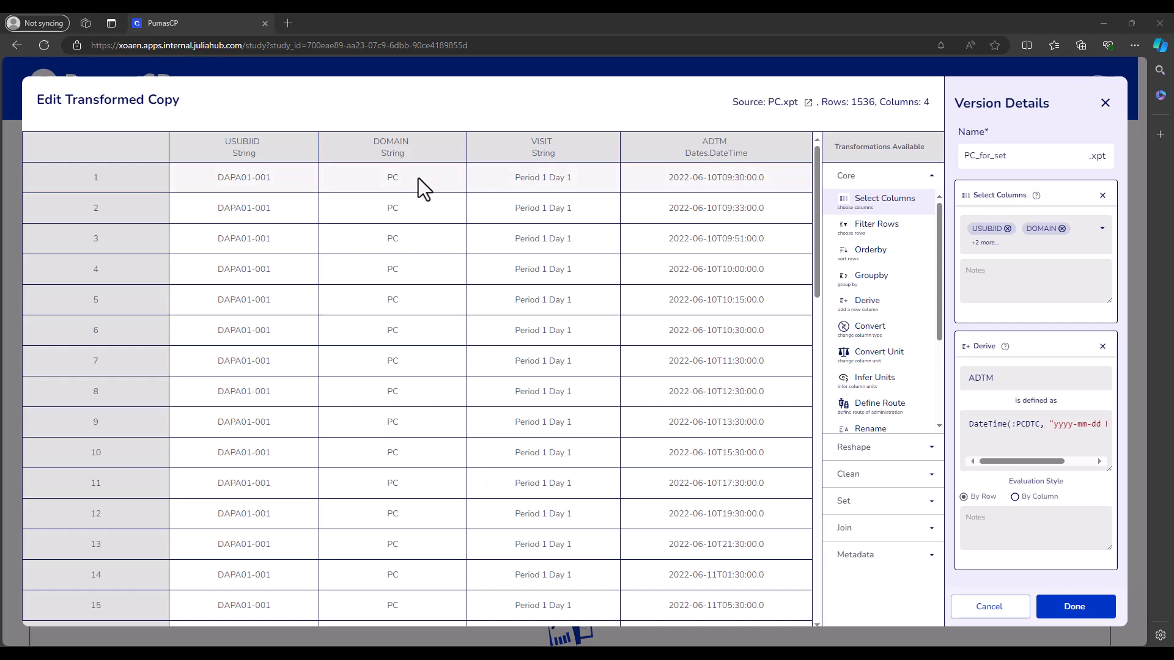
Step: Exclude DOMAIN from the Select Columns transformation of PC_for_set.xpt and save the version
double_click(389, 177)
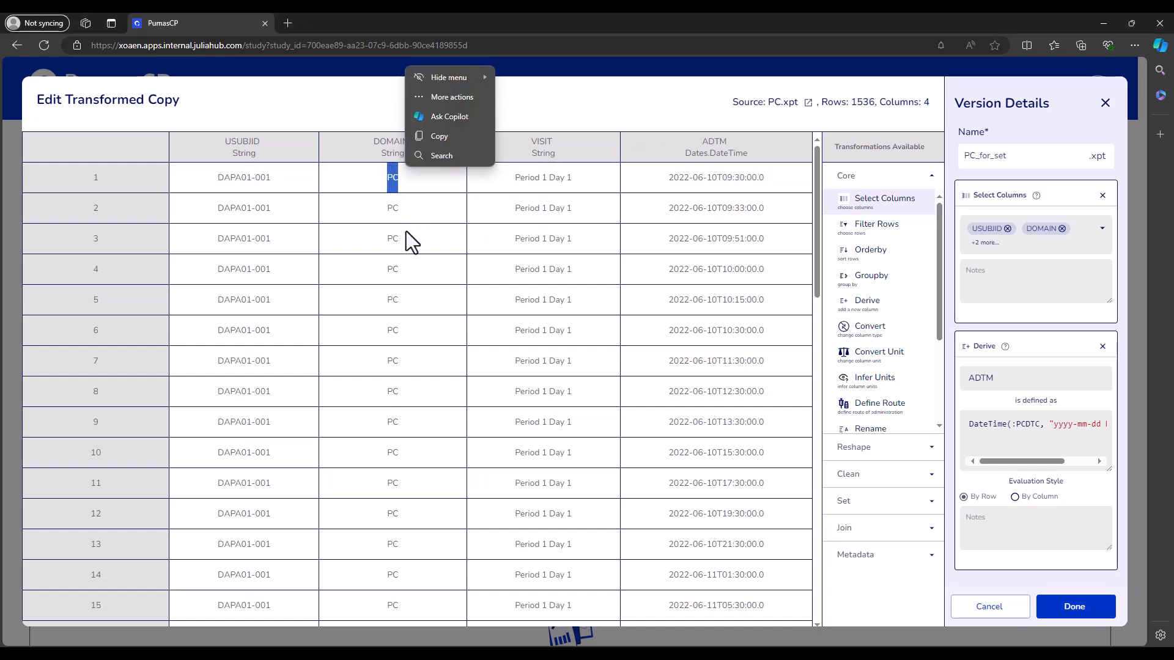
click(718, 116)
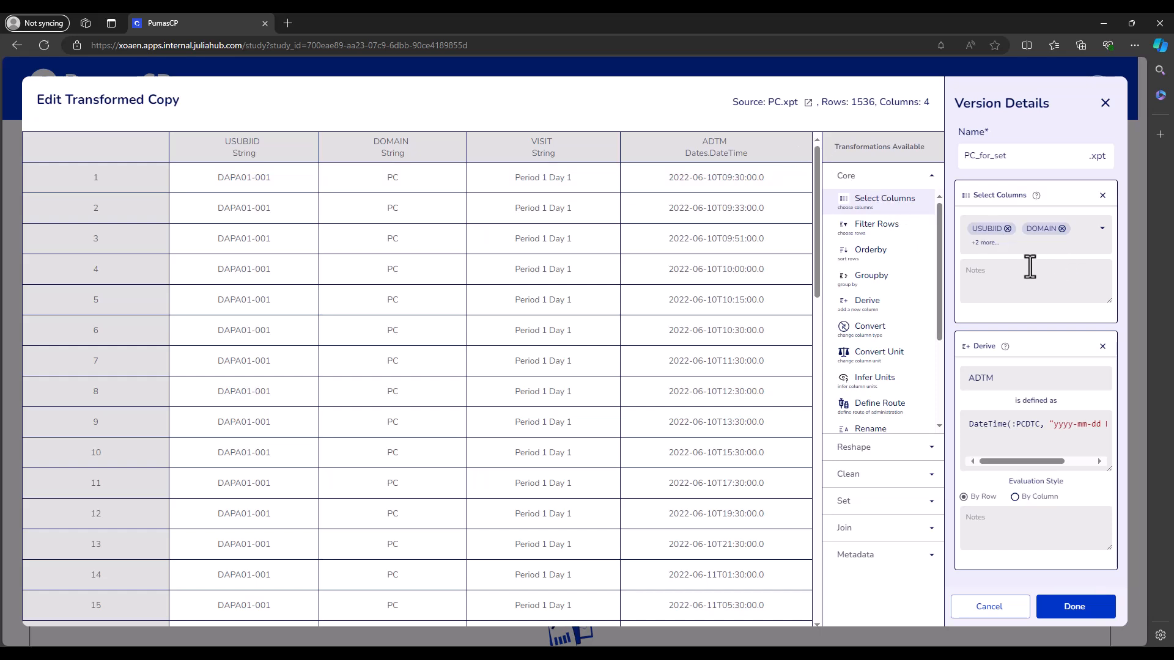
click(1089, 242)
scroll(1039, 314, down, 2)
scroll(1038, 338, up, 5)
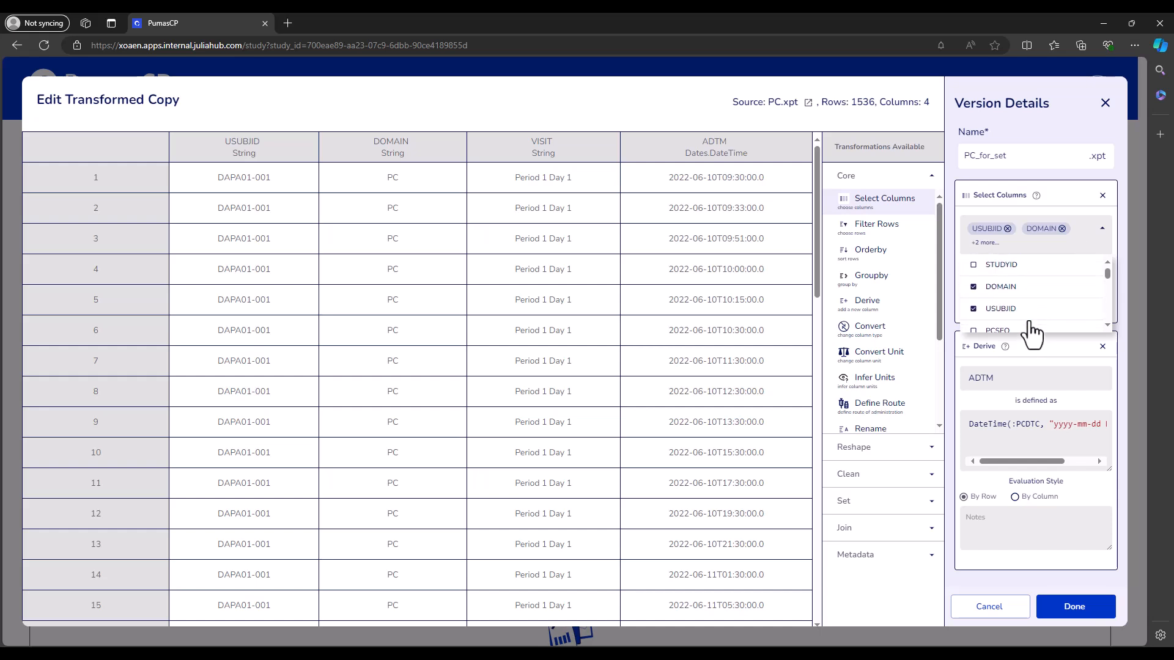
click(1019, 289)
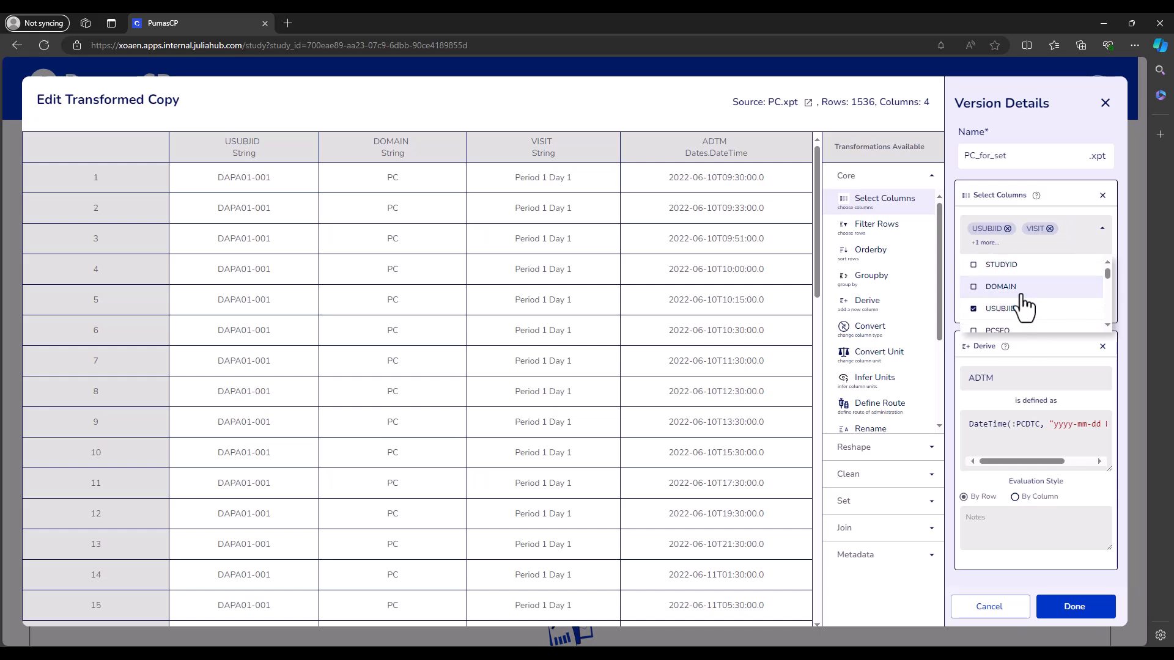
click(1123, 251)
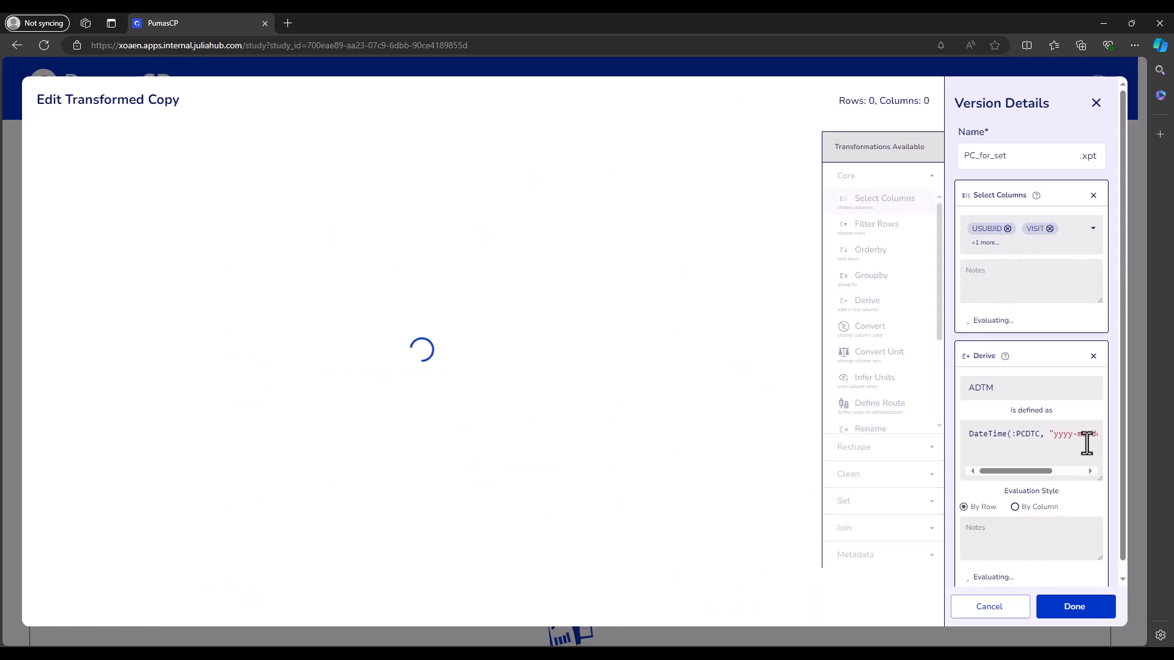
click(1075, 607)
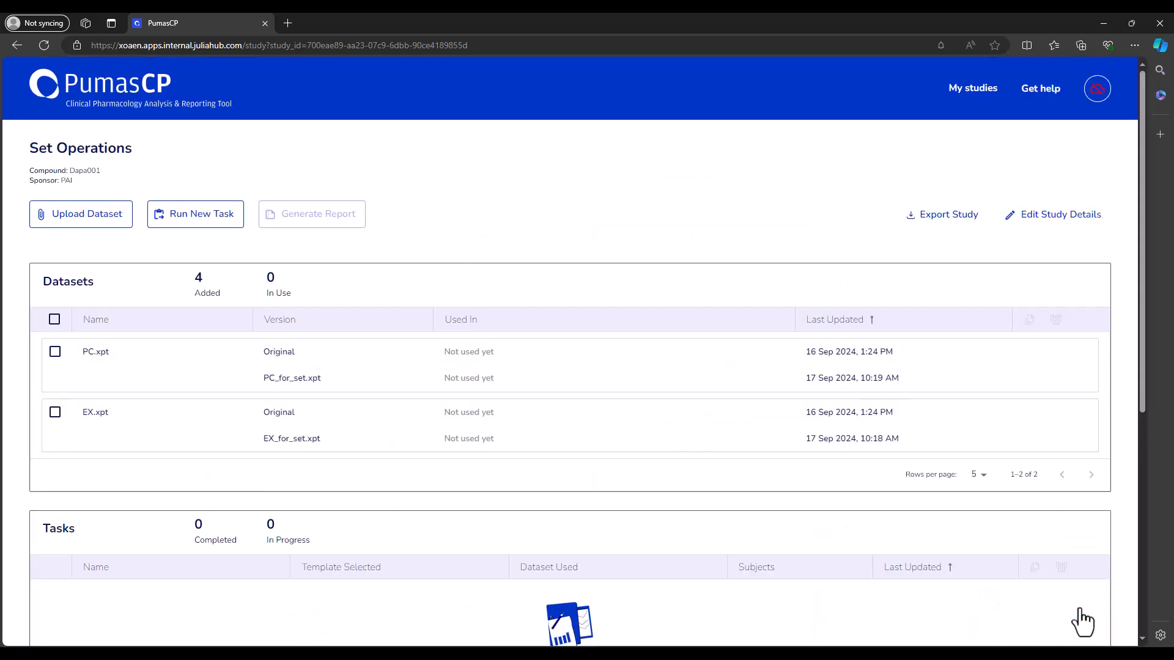
Step: Exclude DOMAIN from the Select Columns transformation of EX_for_set.xpt and save the version
mouse_move(298, 450)
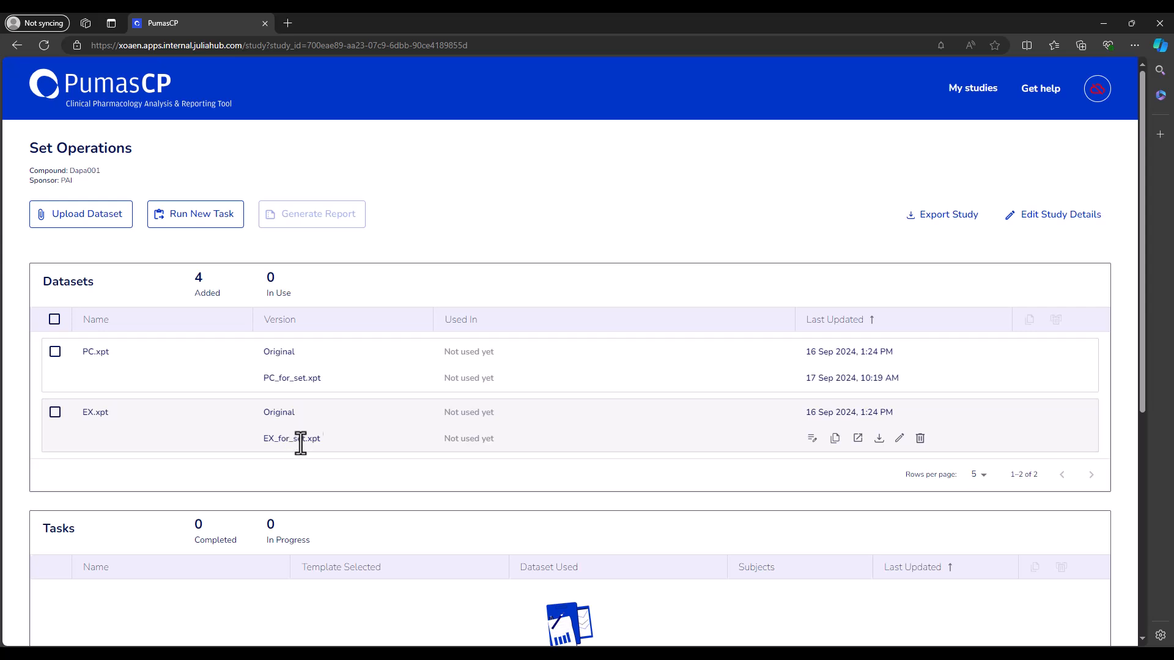
click(899, 439)
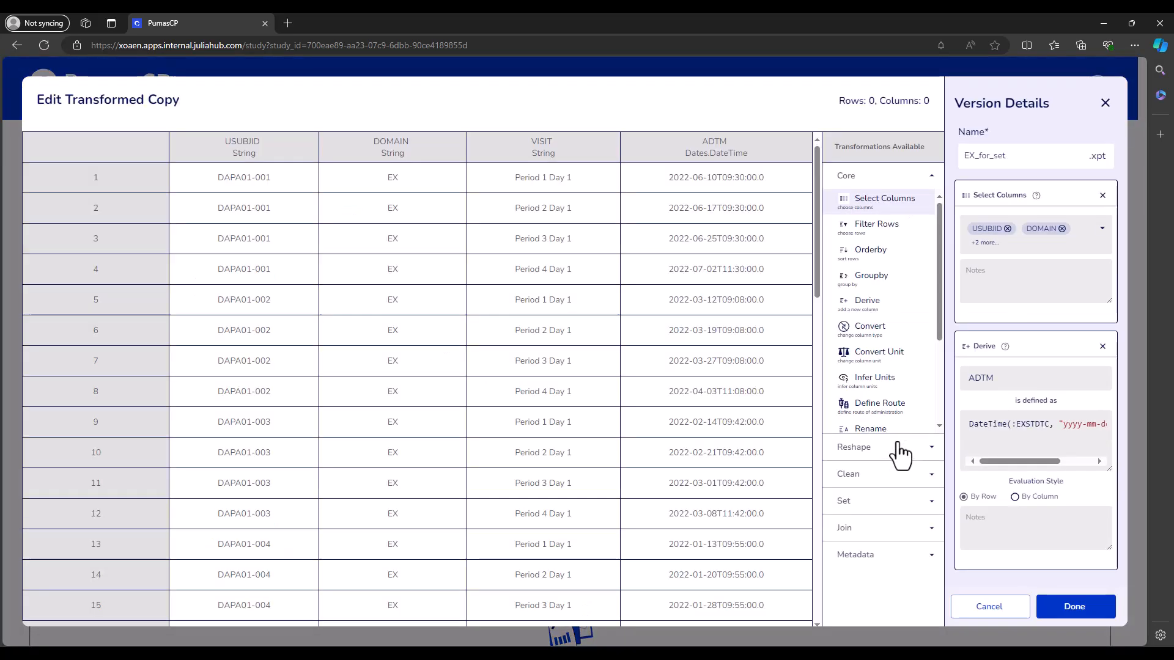
click(1088, 247)
scroll(1042, 301, up, 2)
click(1039, 299)
click(944, 263)
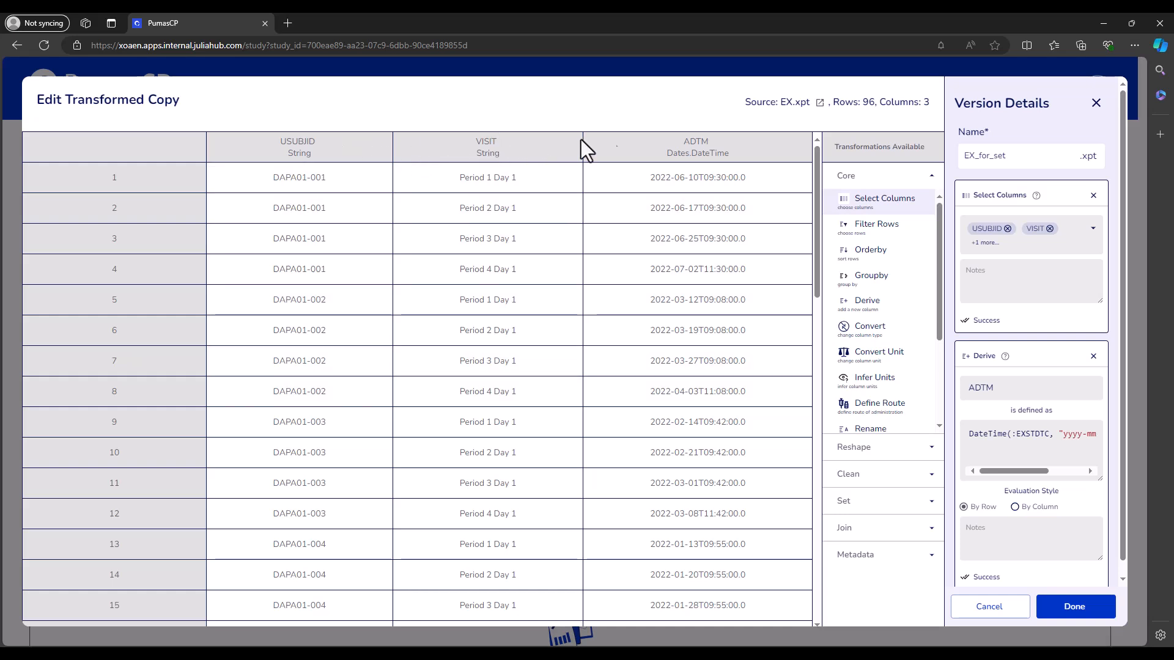
click(1081, 617)
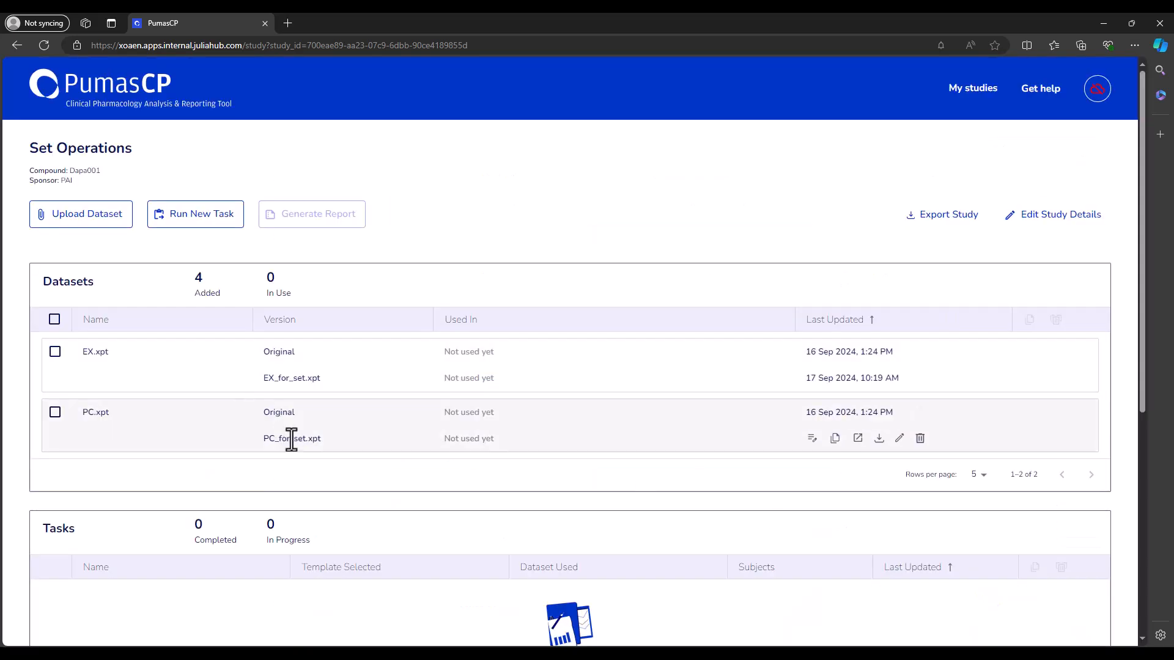
Step: Add an Intersect transformation with EX_for_set.xpt to PC_for_set.xpt and review the matching rows and the transformation stack
click(899, 438)
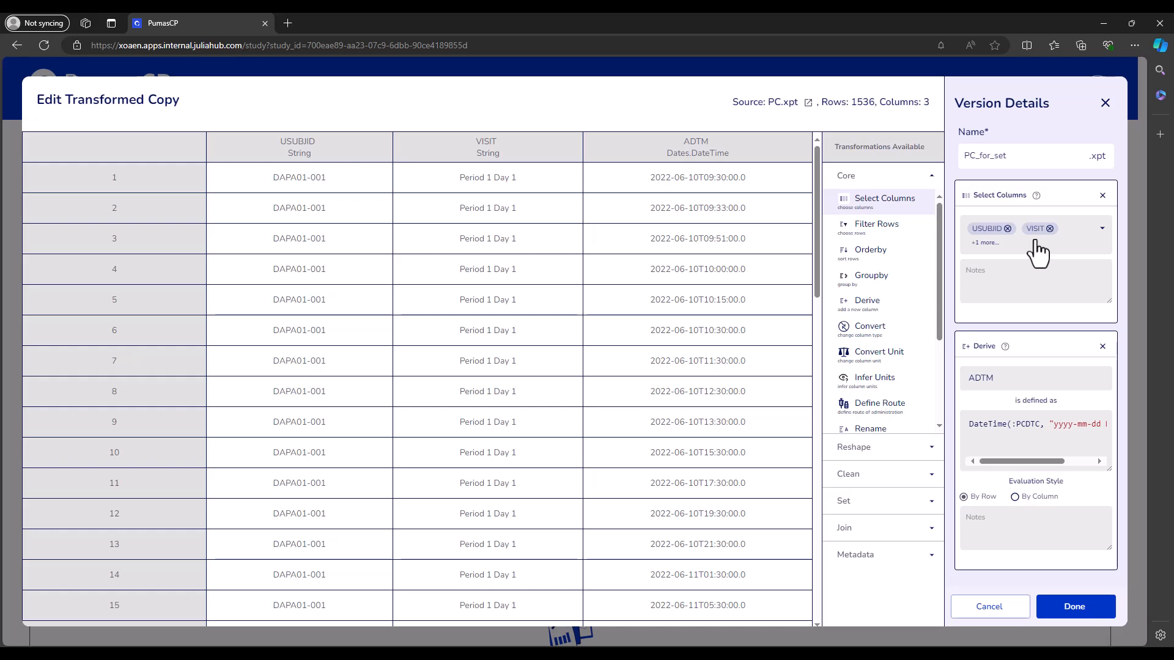
click(865, 178)
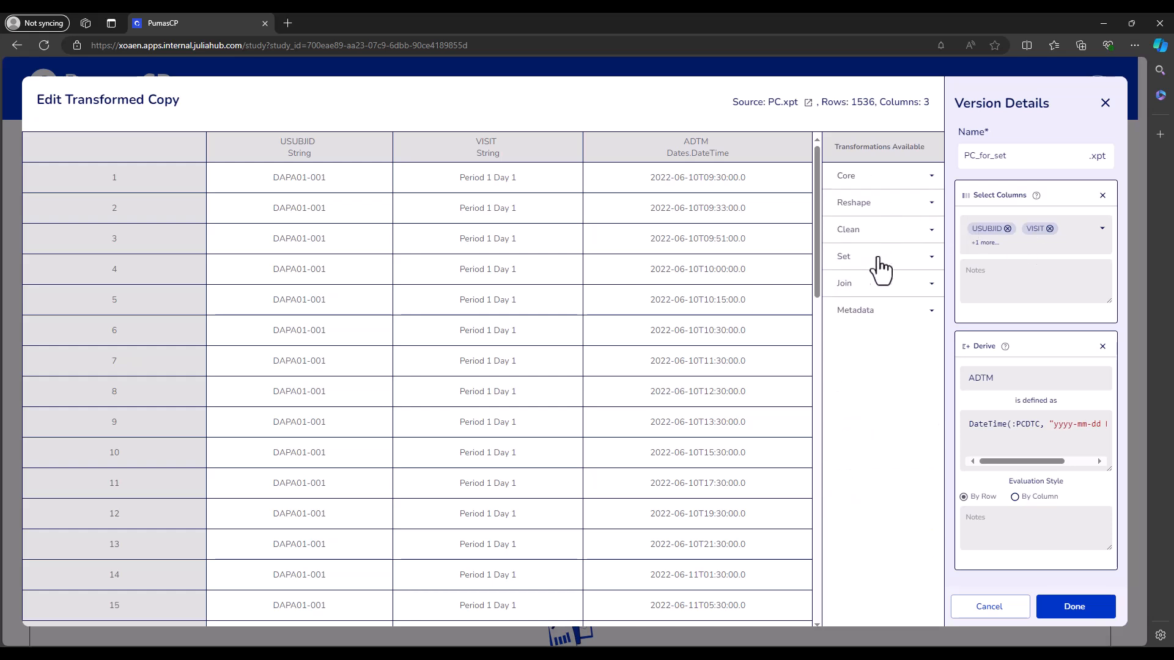
click(874, 267)
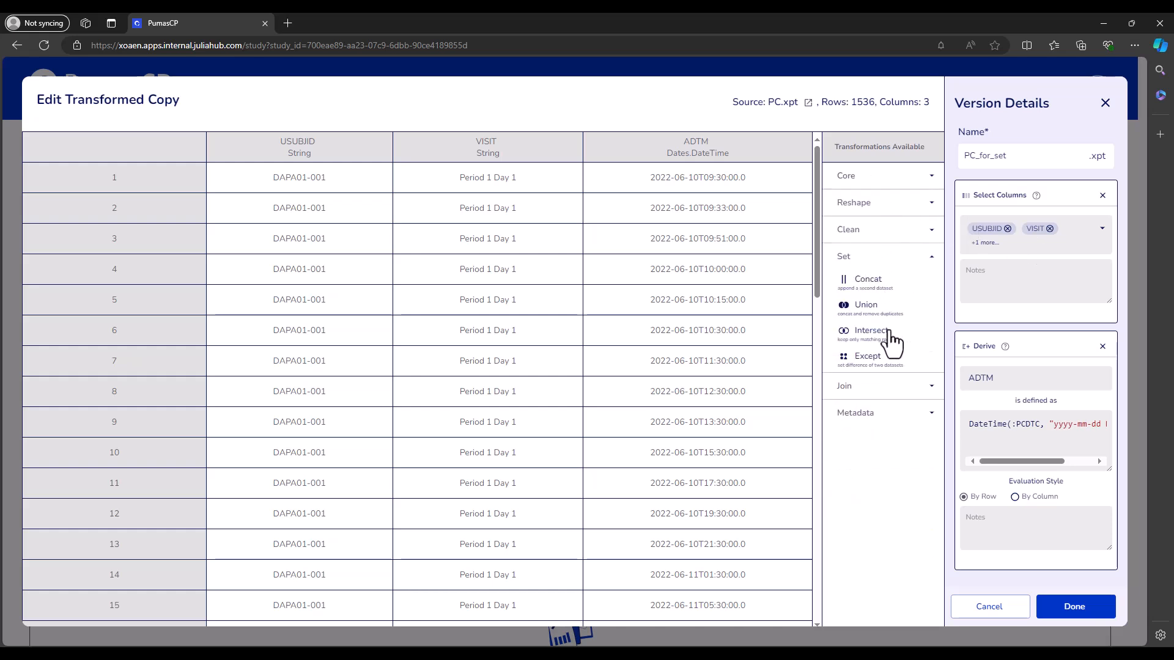
click(871, 332)
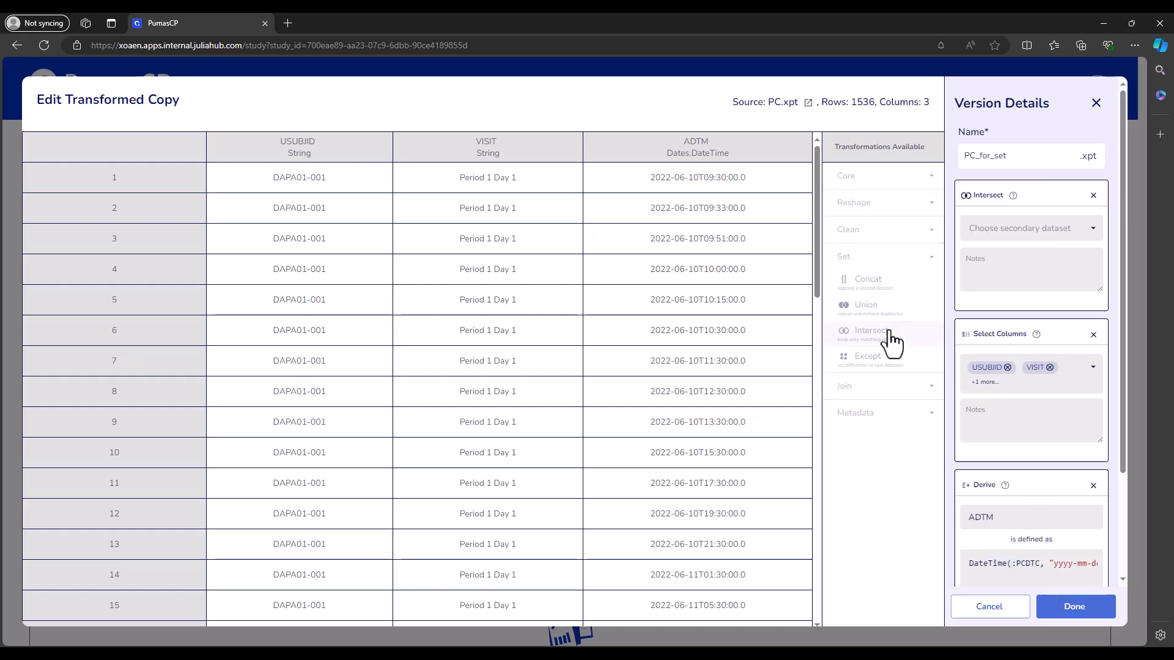
click(1008, 232)
click(1001, 290)
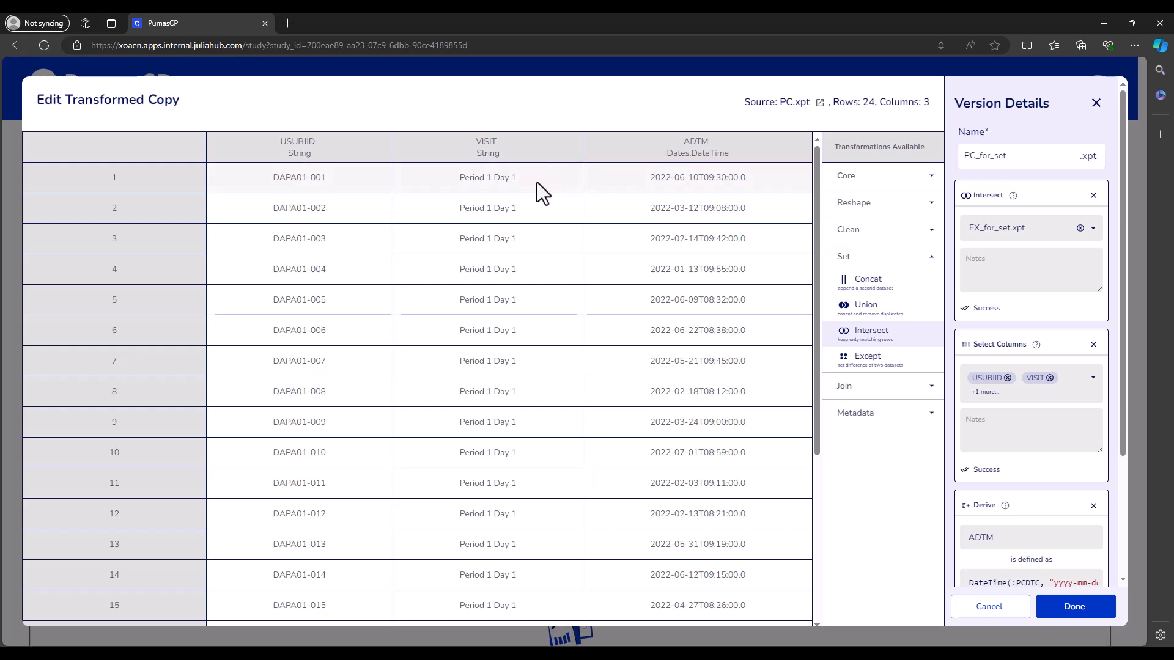
drag(459, 181, 515, 179)
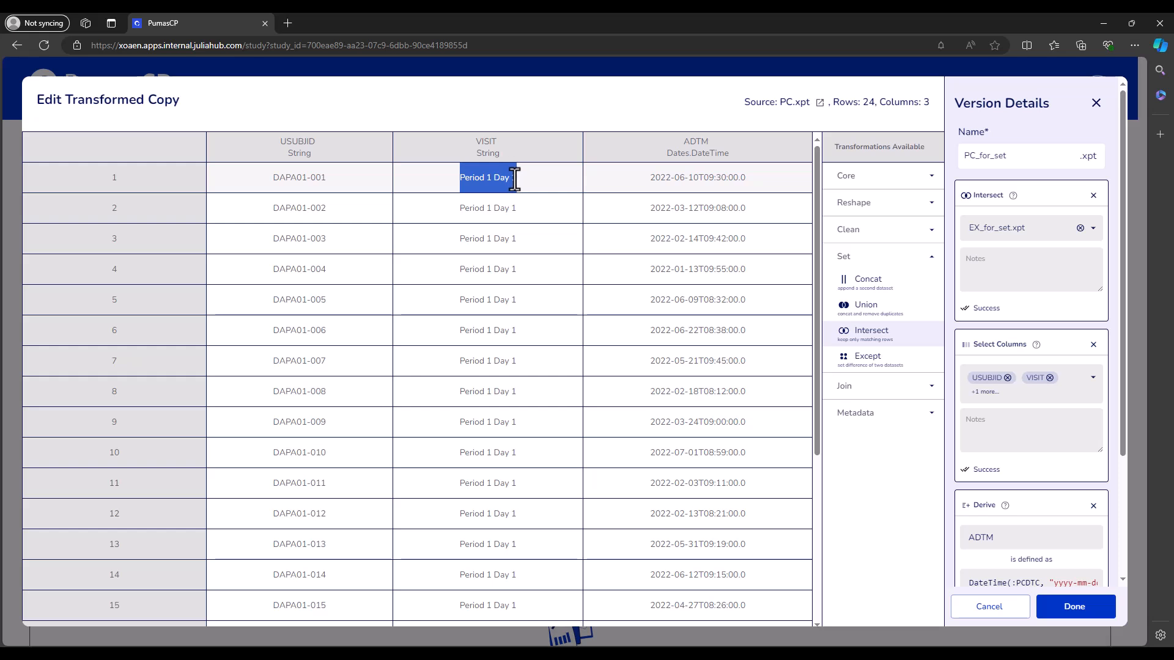
click(445, 185)
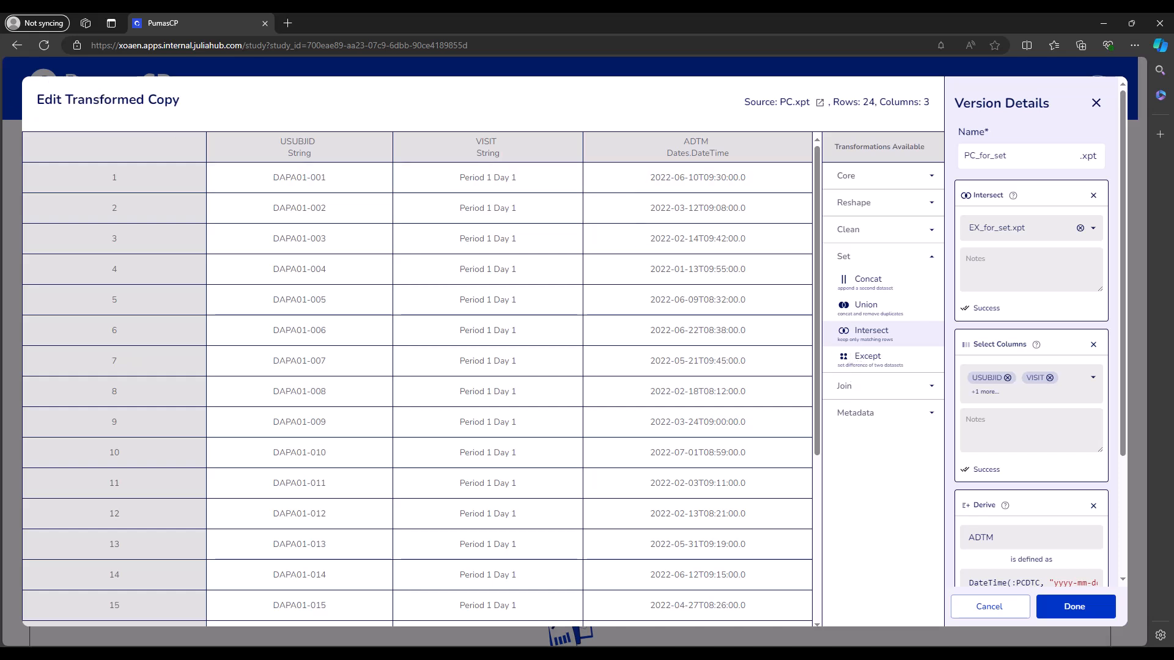
scroll(1031, 343, down, 3)
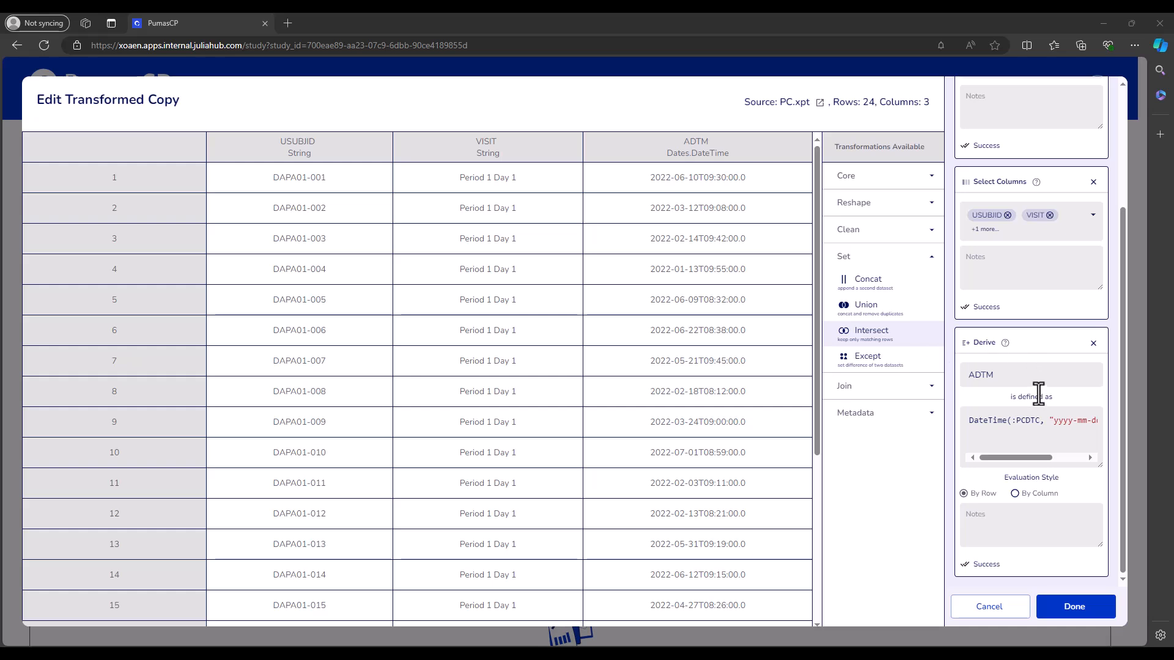
scroll(1034, 384, up, 3)
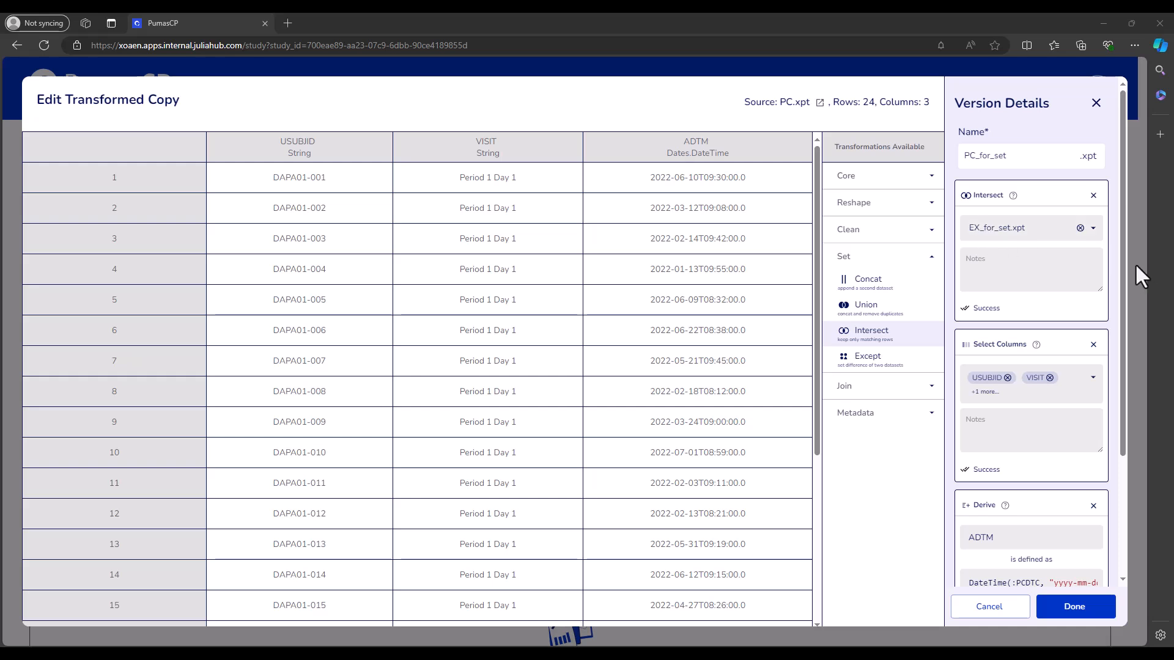
Step: Replace the Intersect transformation of PC_for_set.xpt with an Except transformation using EX_for_set.xpt as the secondary dataset
click(1092, 197)
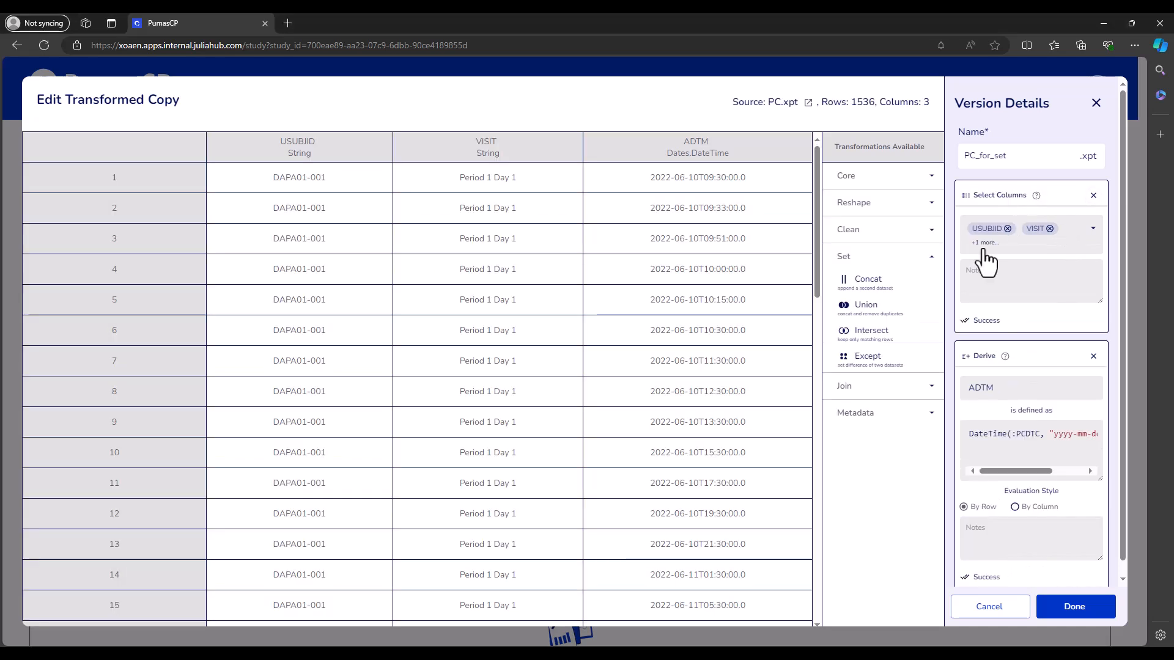
click(881, 360)
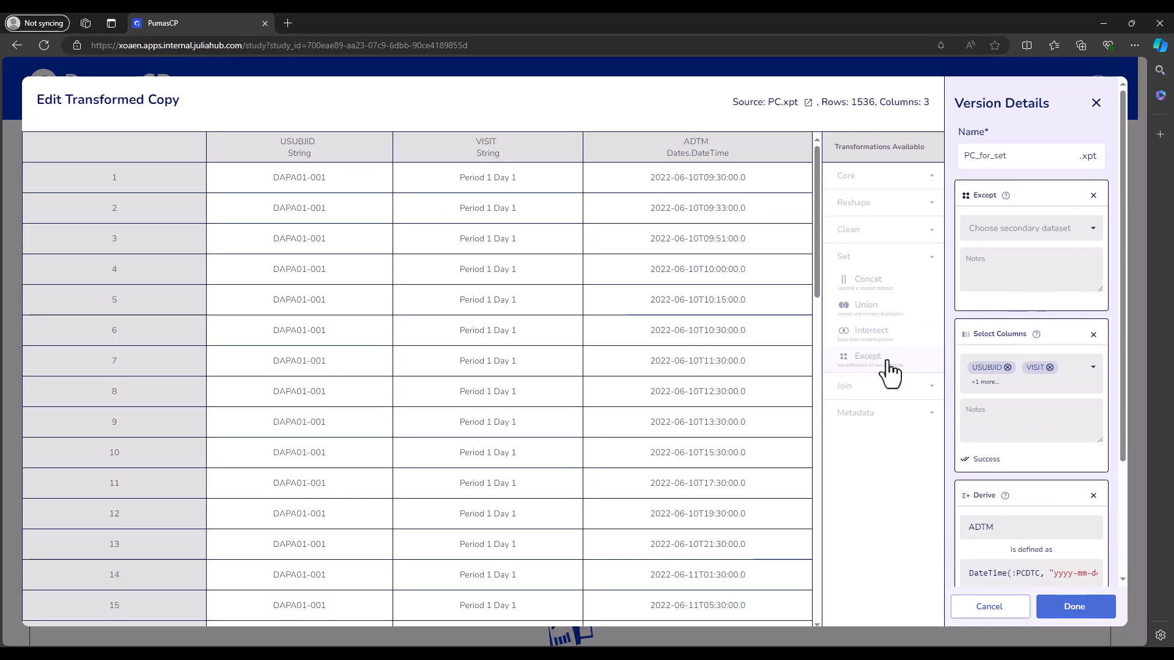
click(1022, 237)
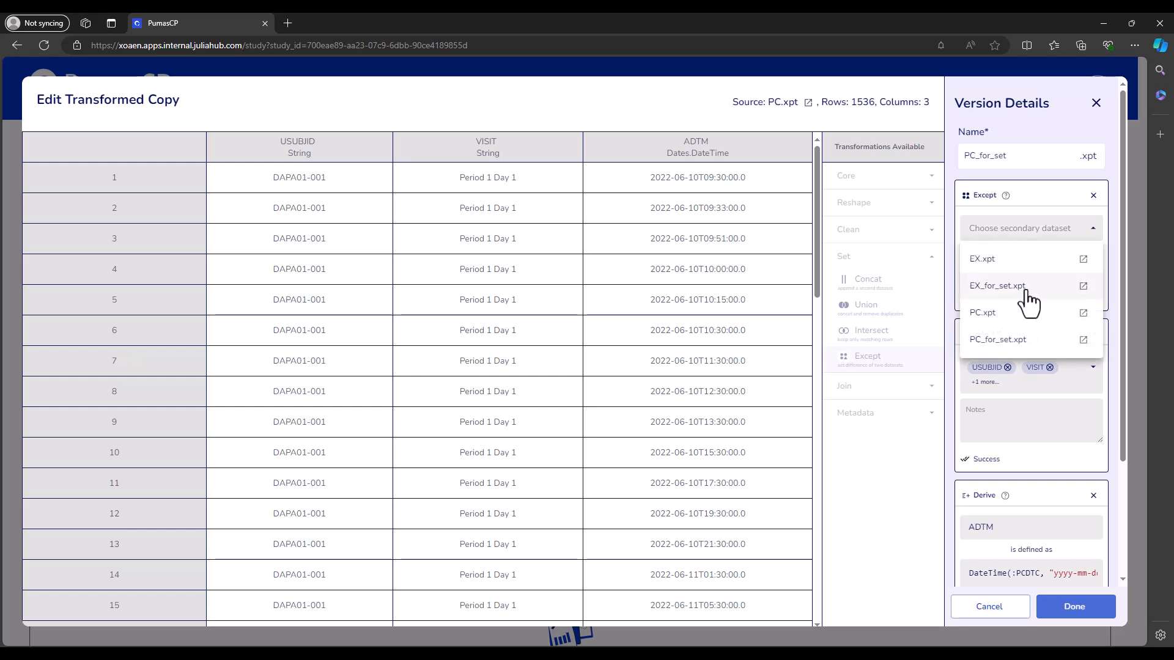
click(1027, 301)
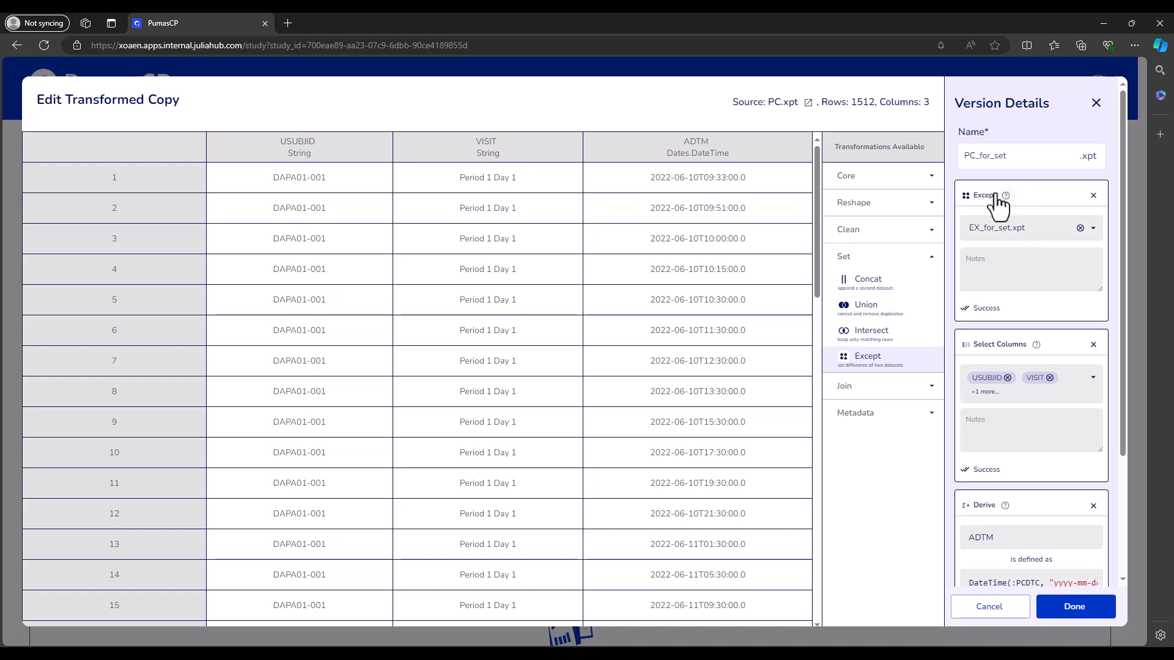
mouse_move(1006, 206)
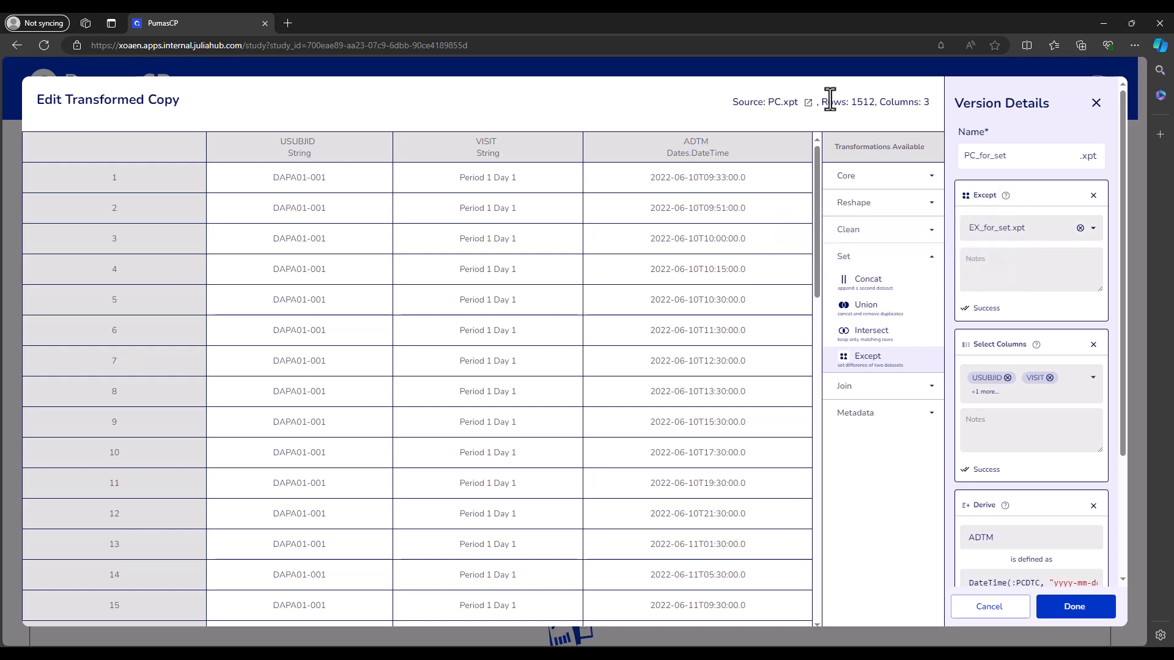